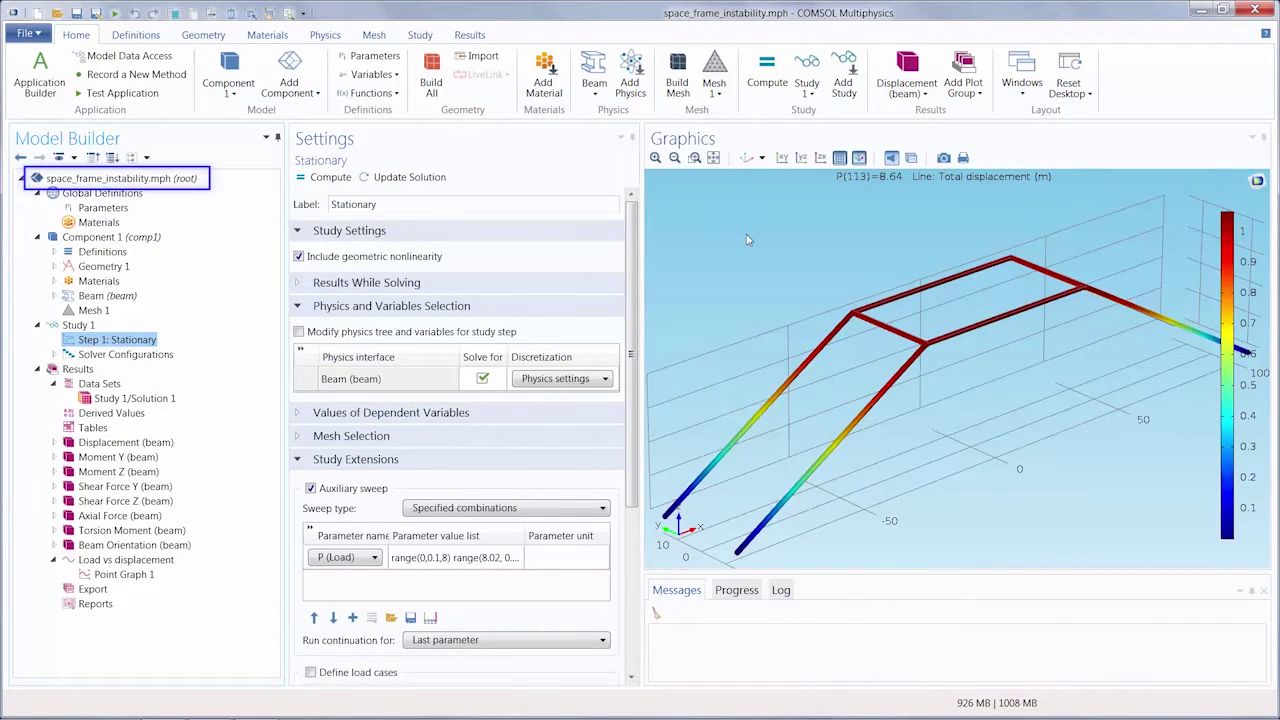
Step: Rotate the frame model, expand the auxiliary sweep list, and display the Load vs displacement plot
mouse_move(770, 244)
mouse_down()
mouse_move(806, 291)
mouse_move(767, 223)
mouse_up()
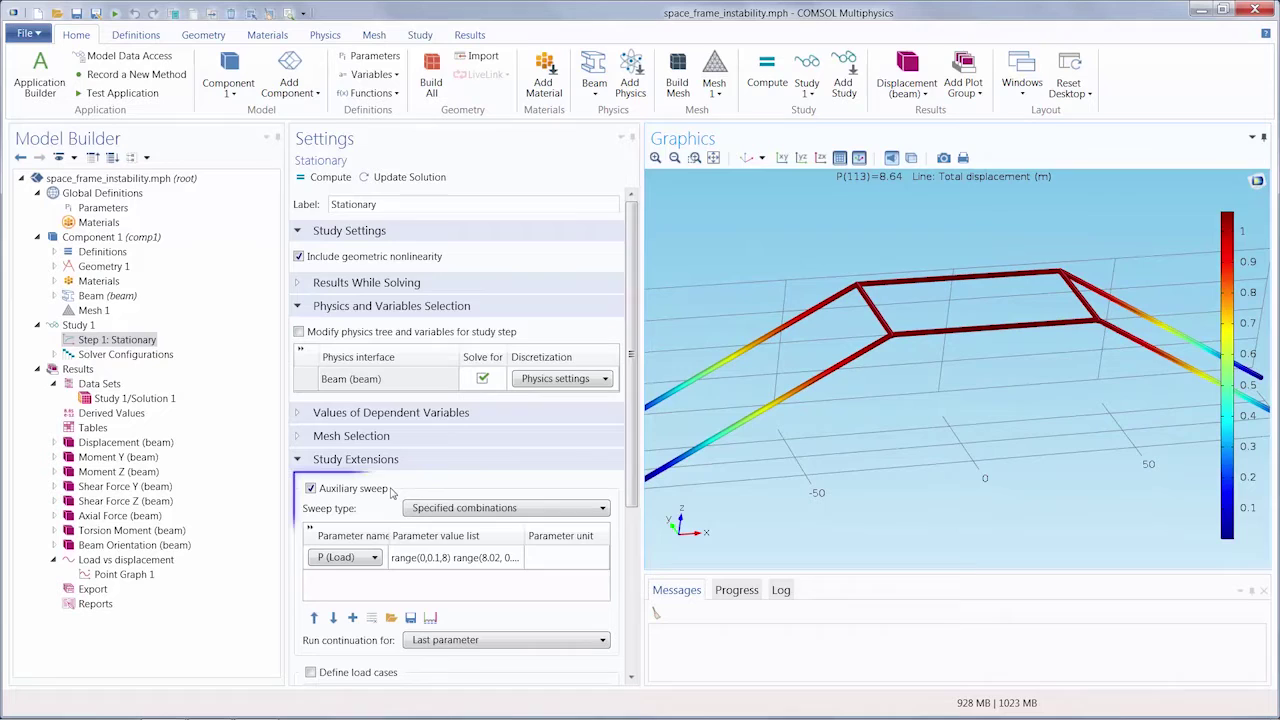
click(311, 530)
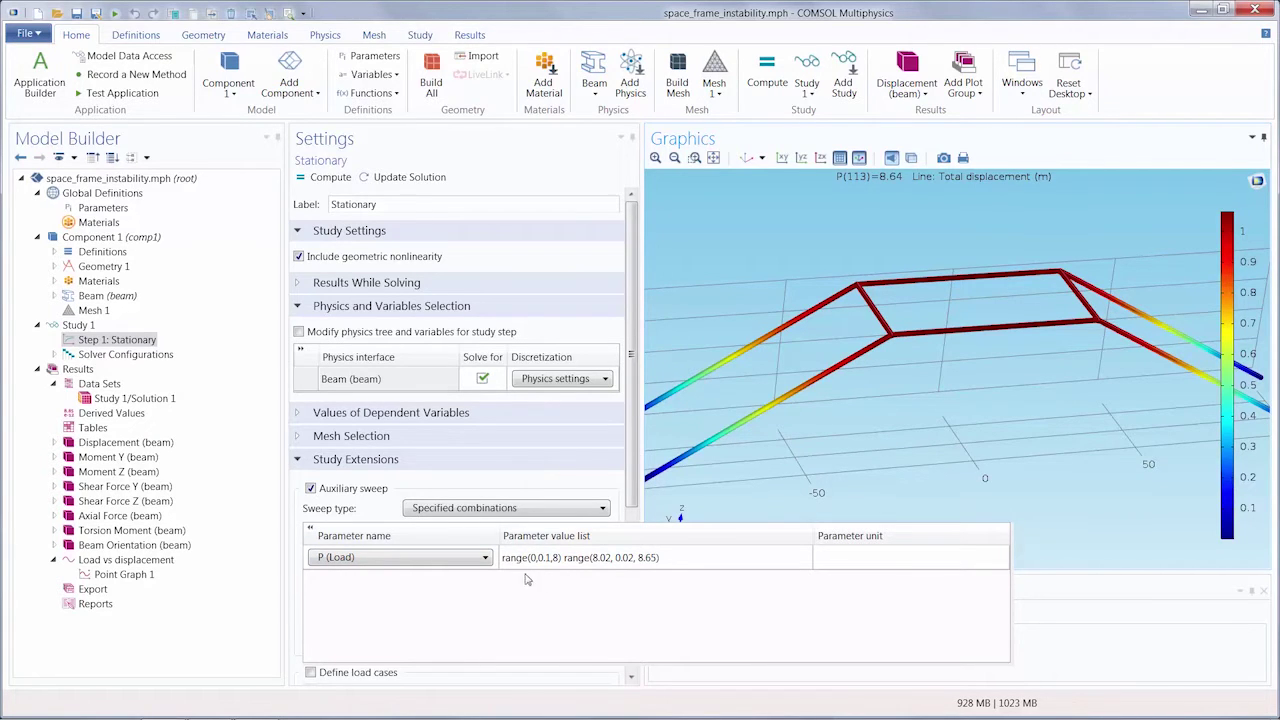
click(168, 562)
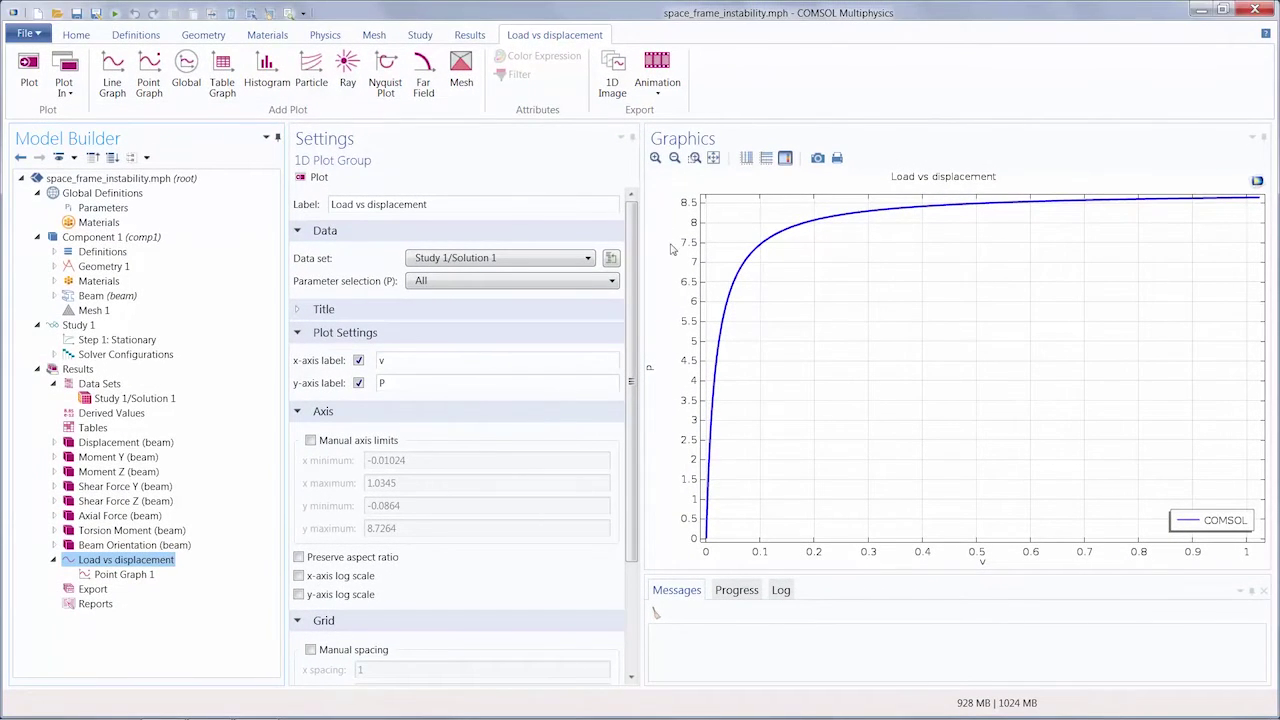
Step: Bring up the Results ribbon tools to add a new table
click(484, 38)
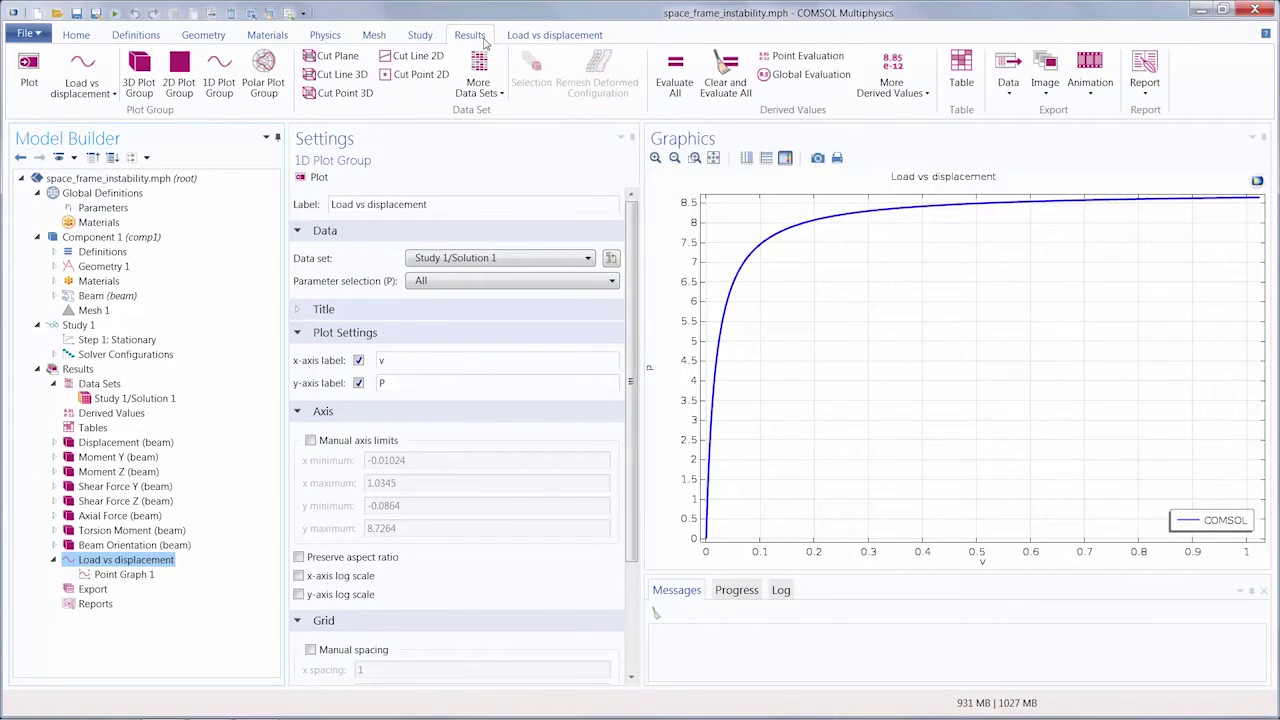
Step: Add a table and import space_frame_instability_data.txt into it as a text file
click(962, 70)
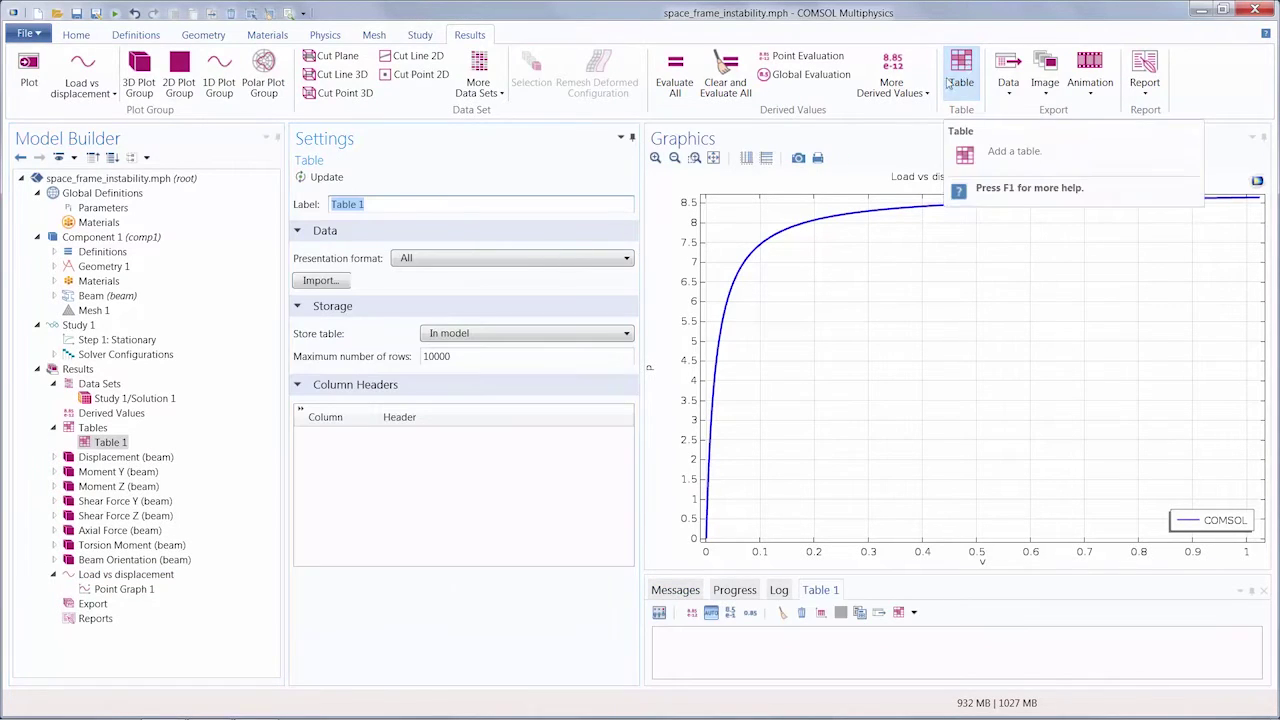
click(322, 281)
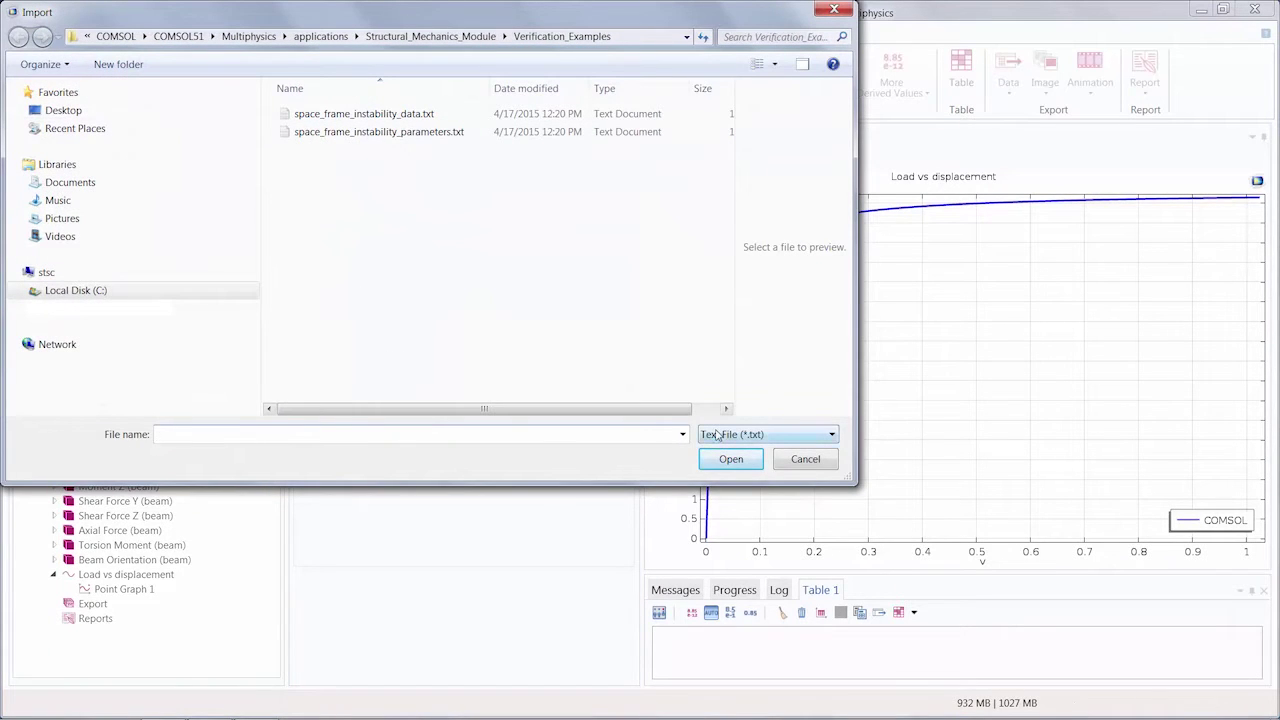
click(718, 434)
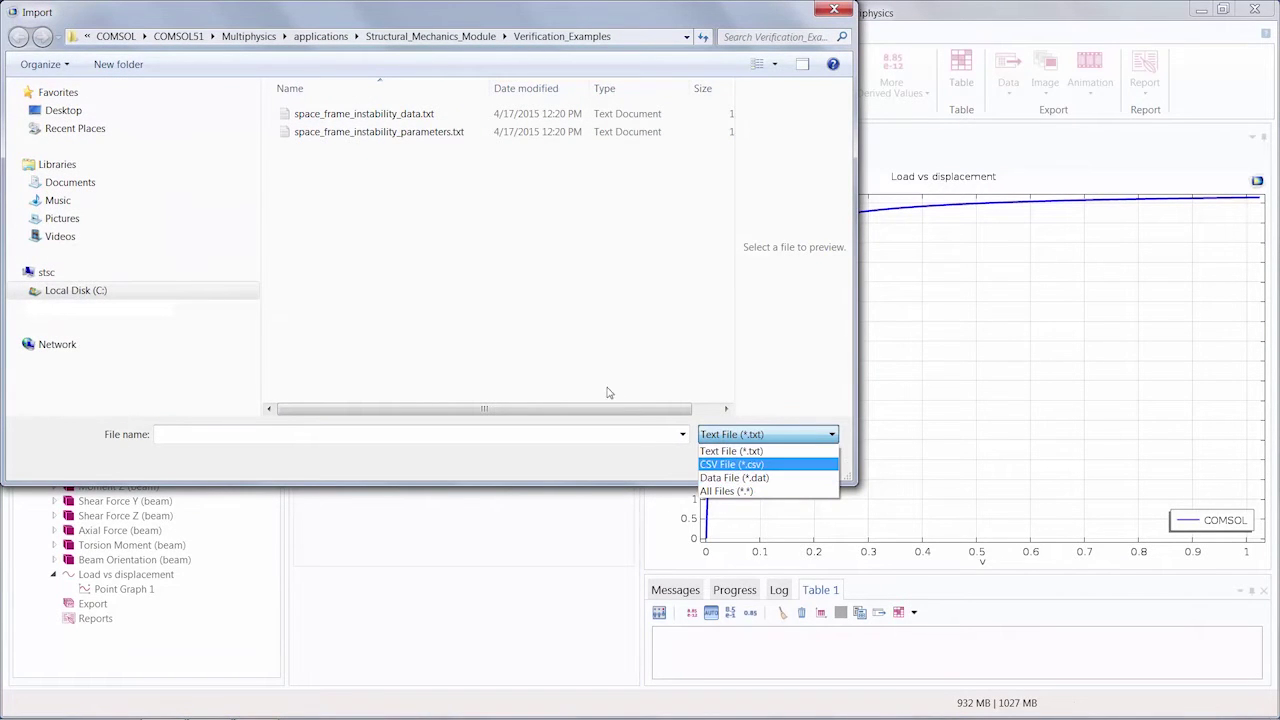
click(392, 250)
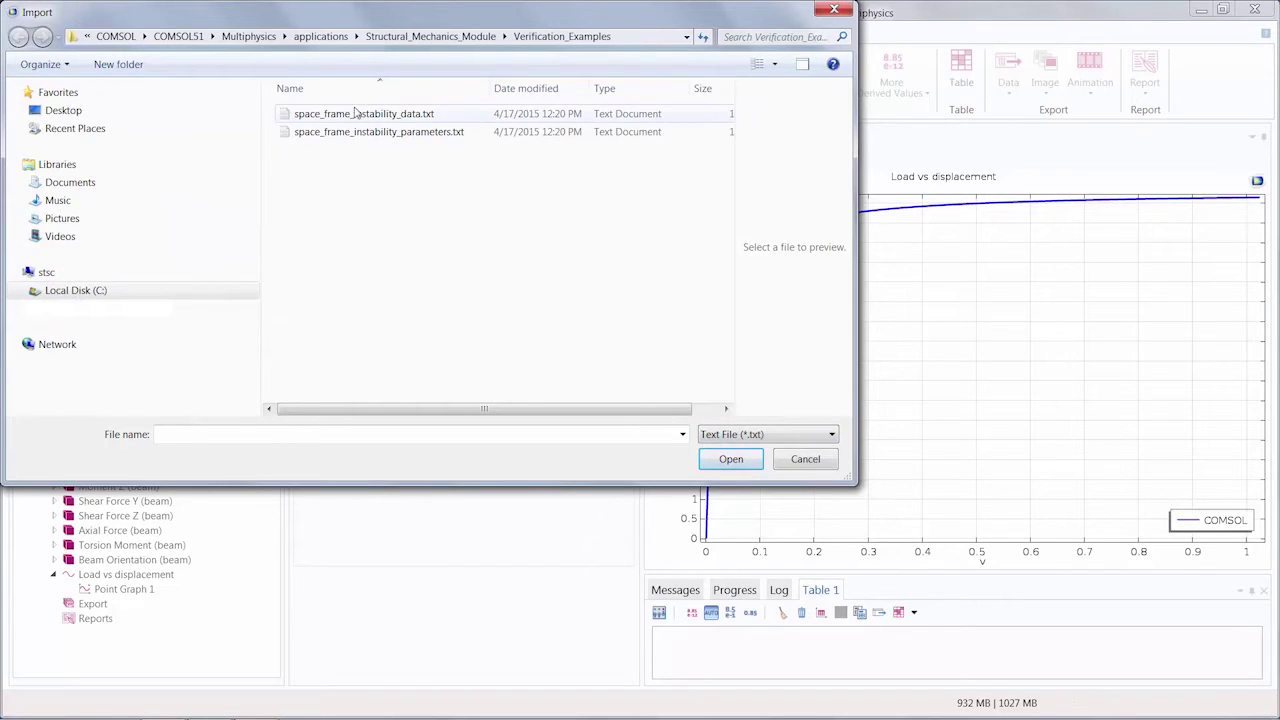
click(357, 115)
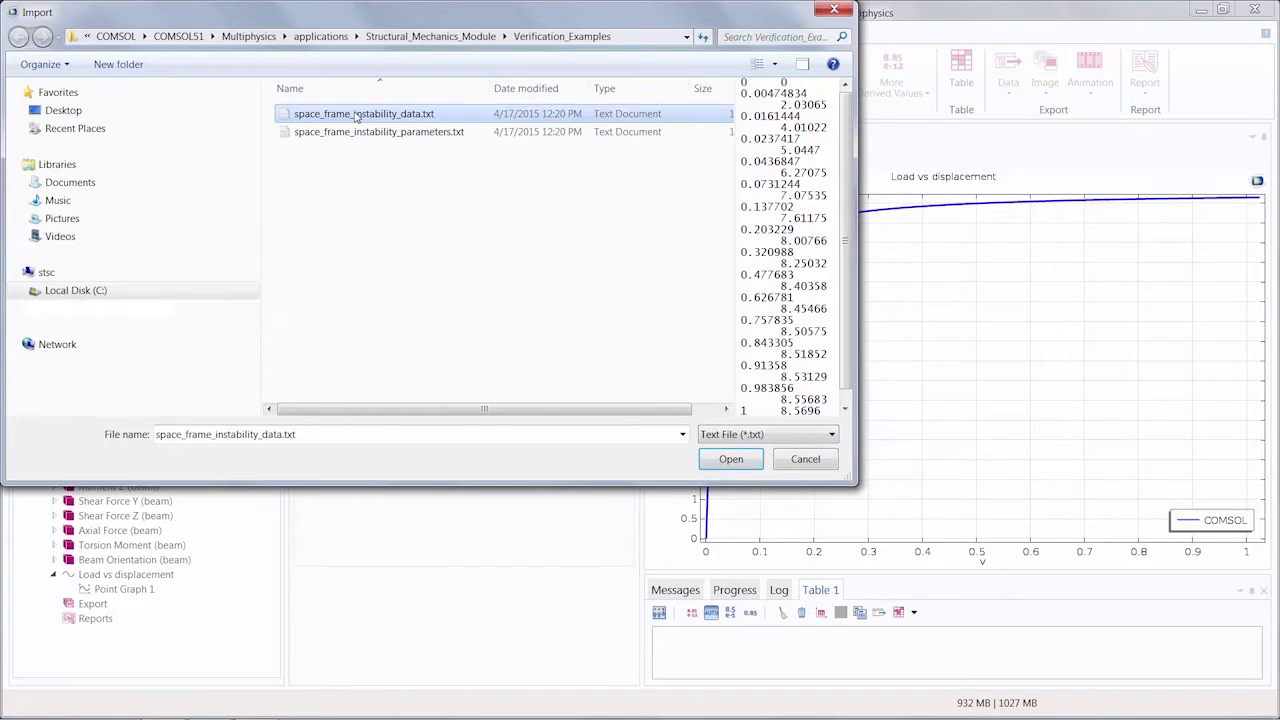
click(716, 460)
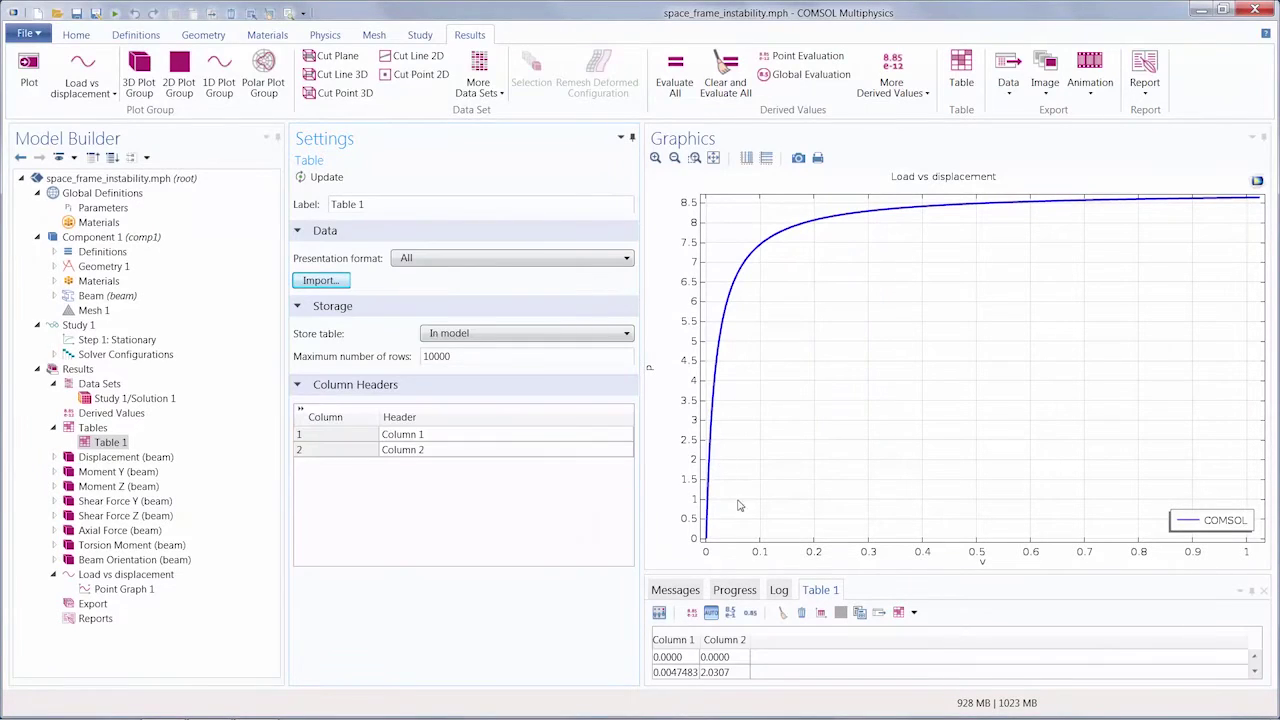
Step: Enlarge the table pane and relabel the imported table 'Ref. data'
drag(743, 575, 754, 355)
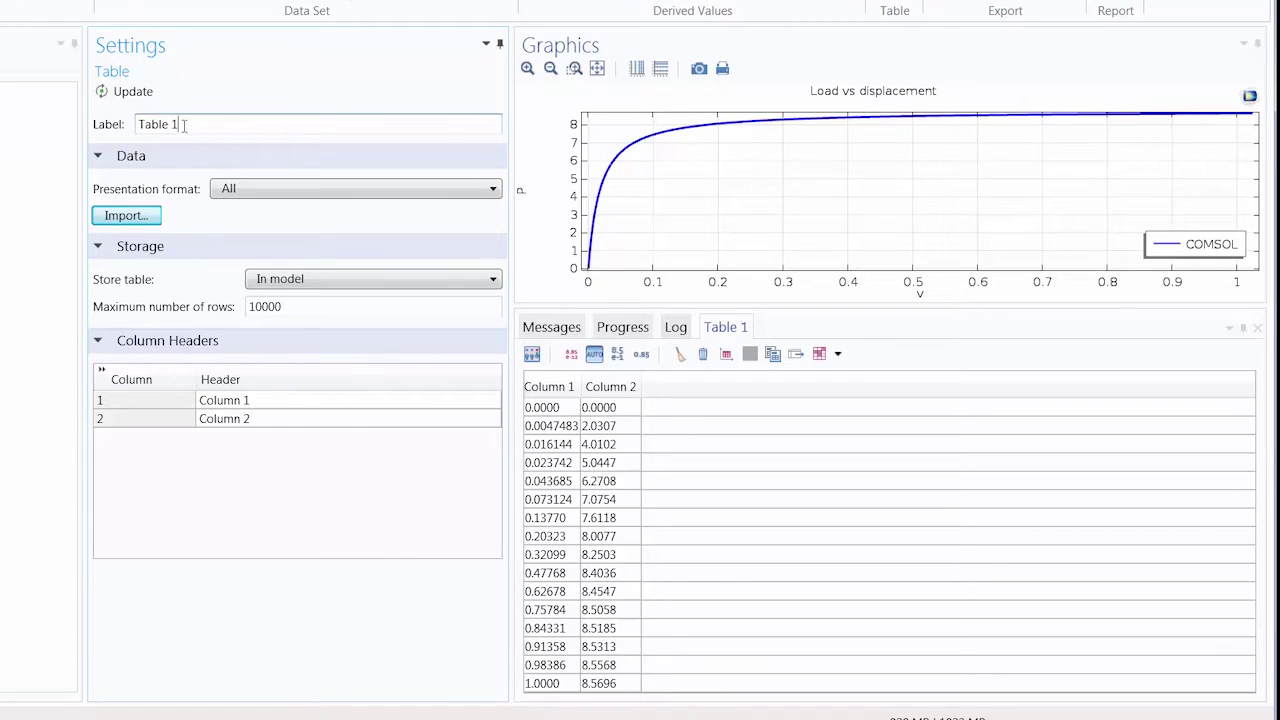
drag(184, 125, 141, 124)
text(Ref.)
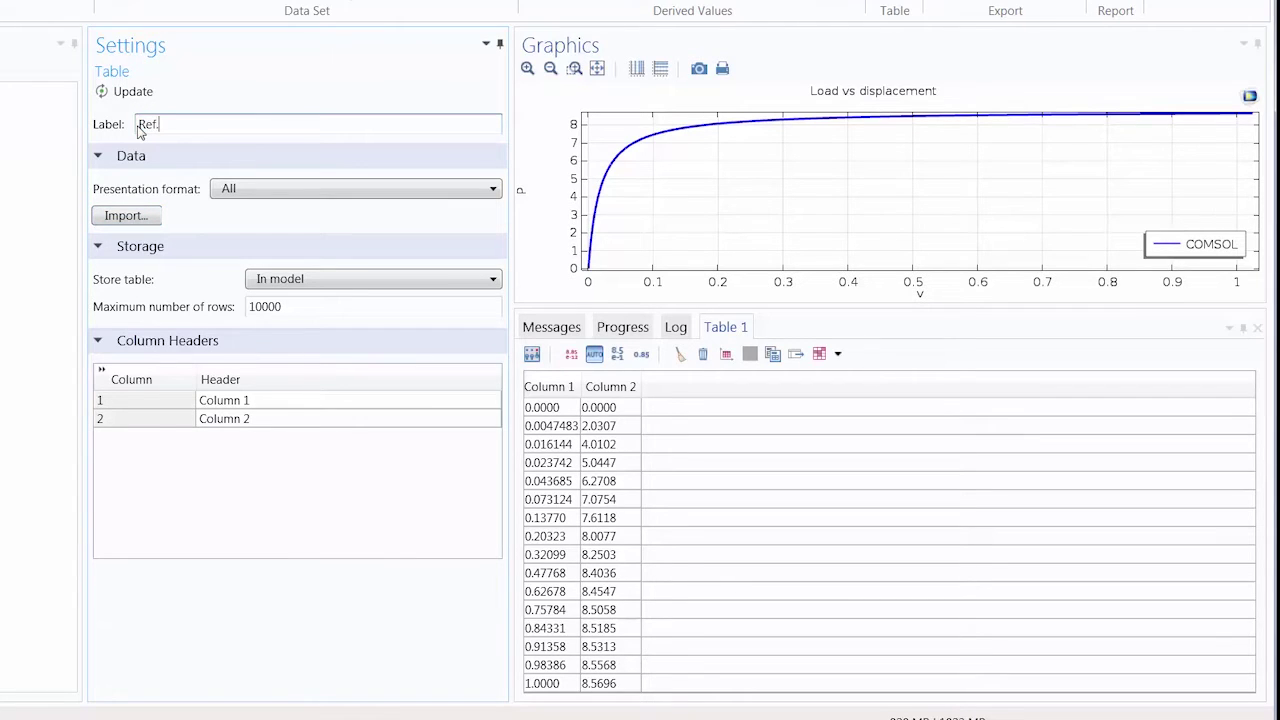
text( data)
key(Return)
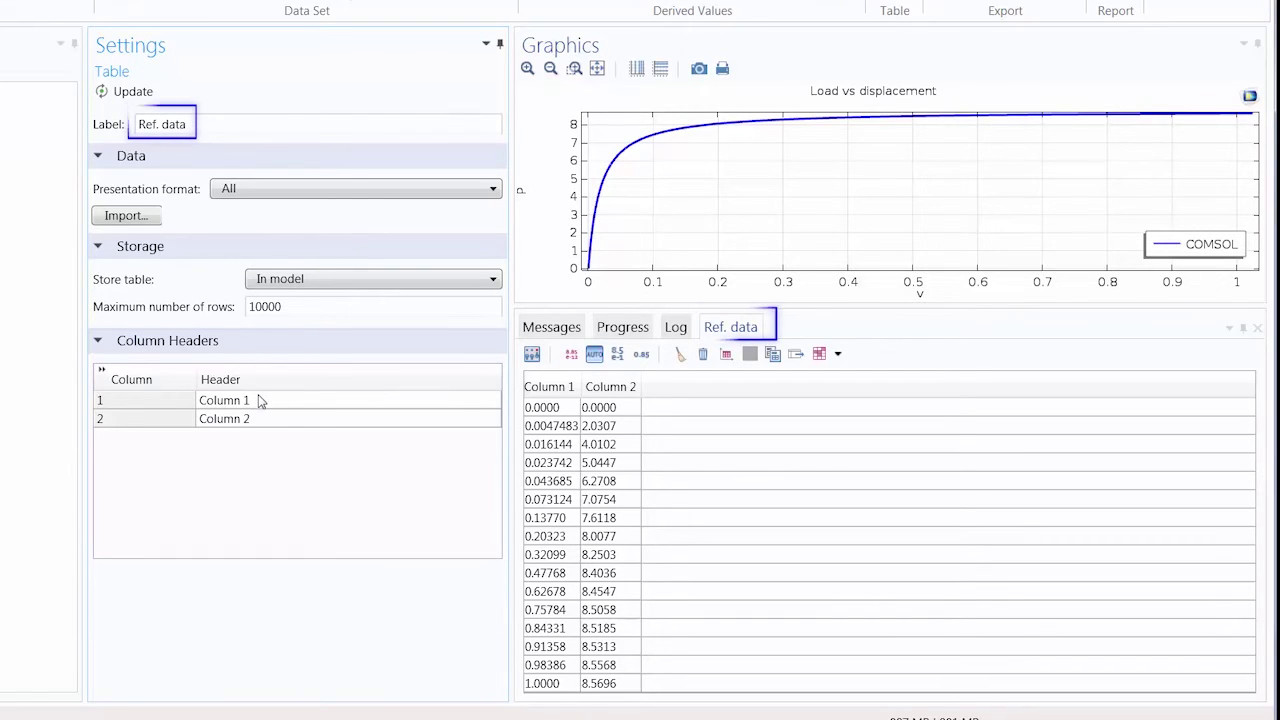
Step: Rename the two column headers to Displacement and Load
click(258, 400)
click(258, 400)
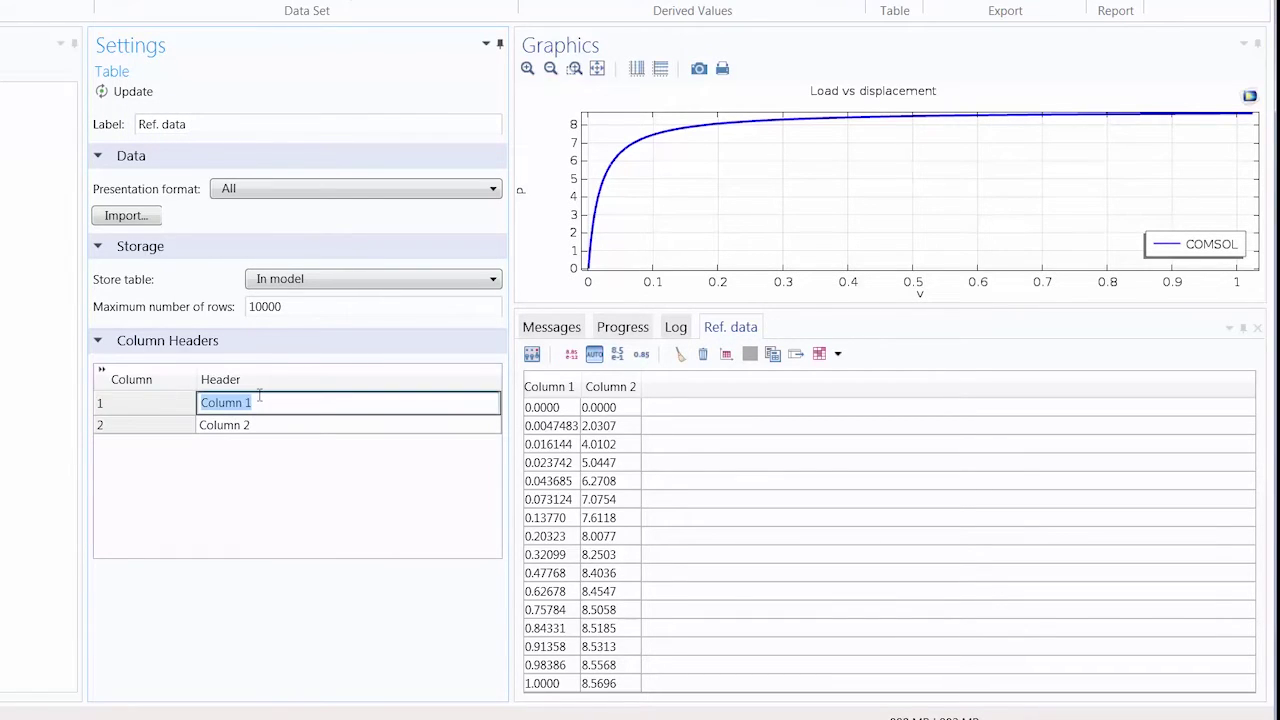
text(Displacement)
key(Return)
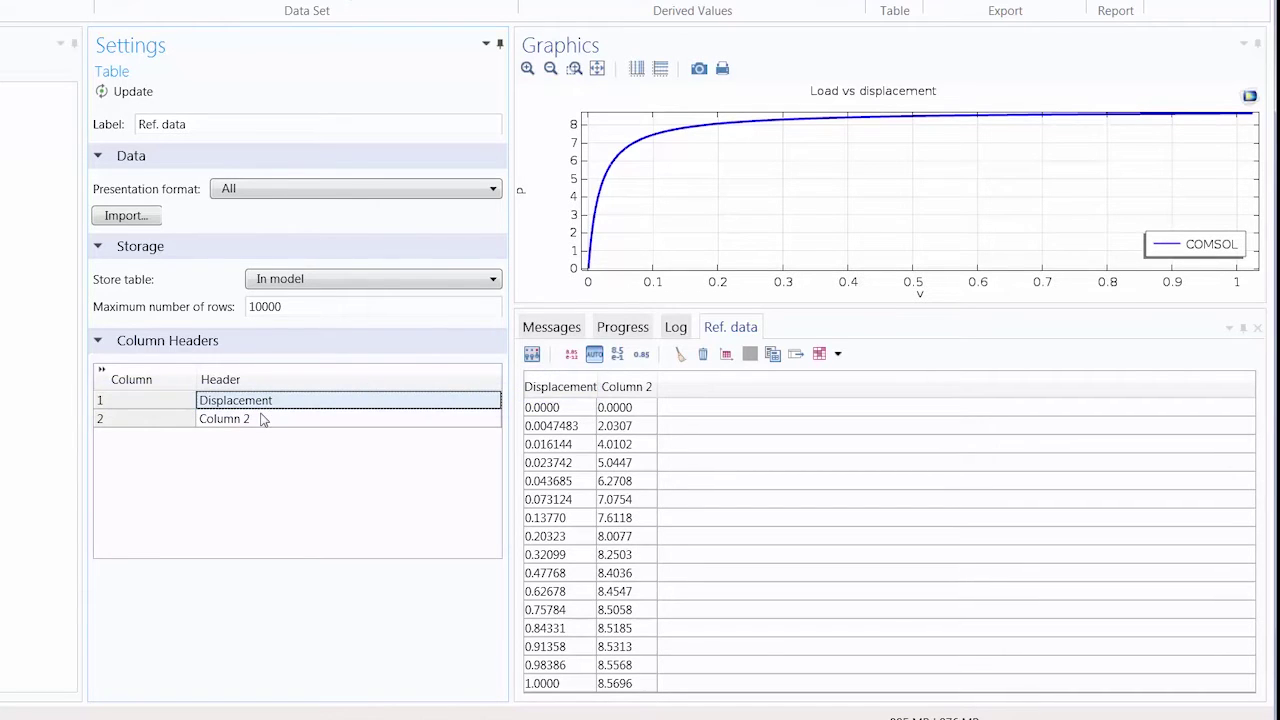
double_click(262, 419)
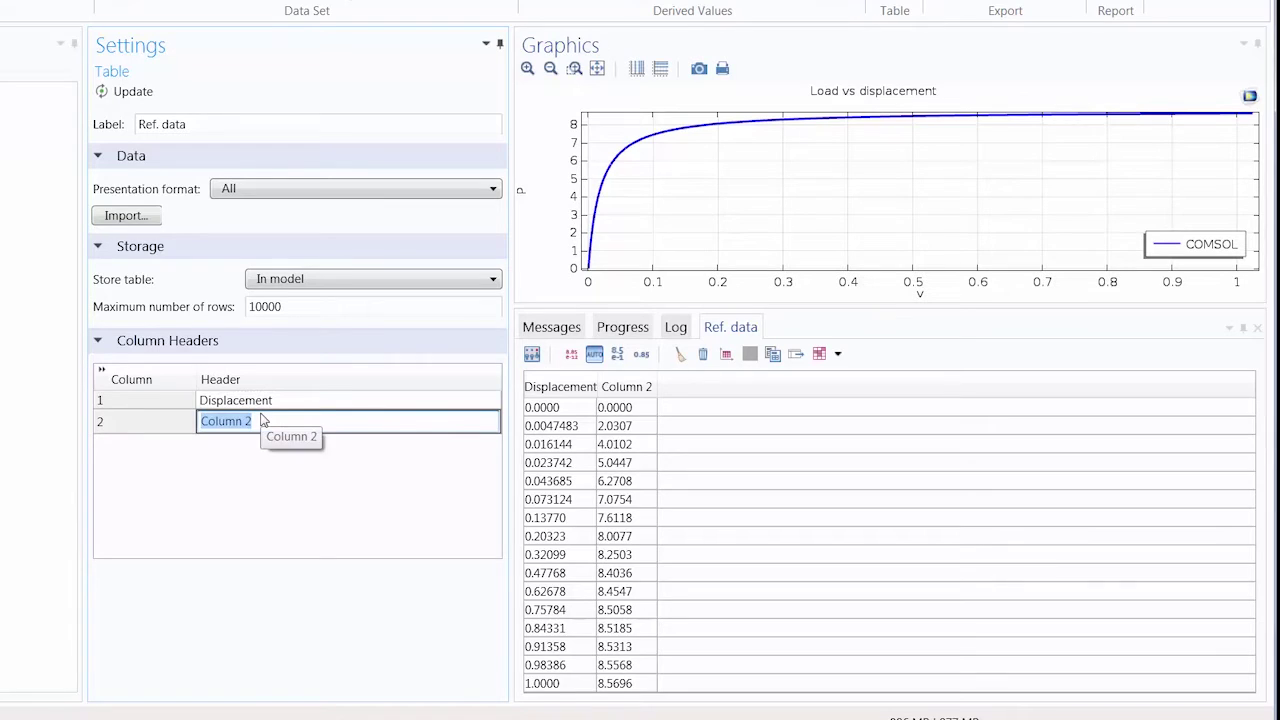
text(Load)
key(Return)
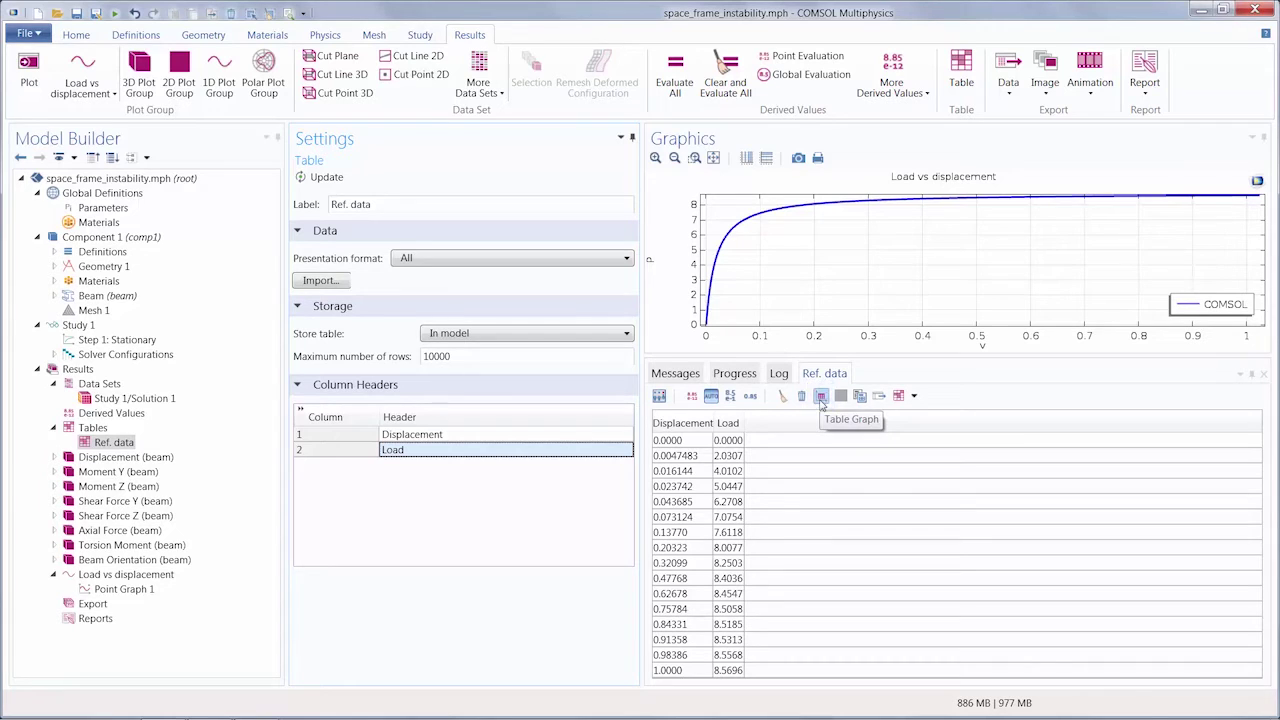
Step: Plot Ref. data as a table graph, move it into Load vs displacement, and replot
click(820, 396)
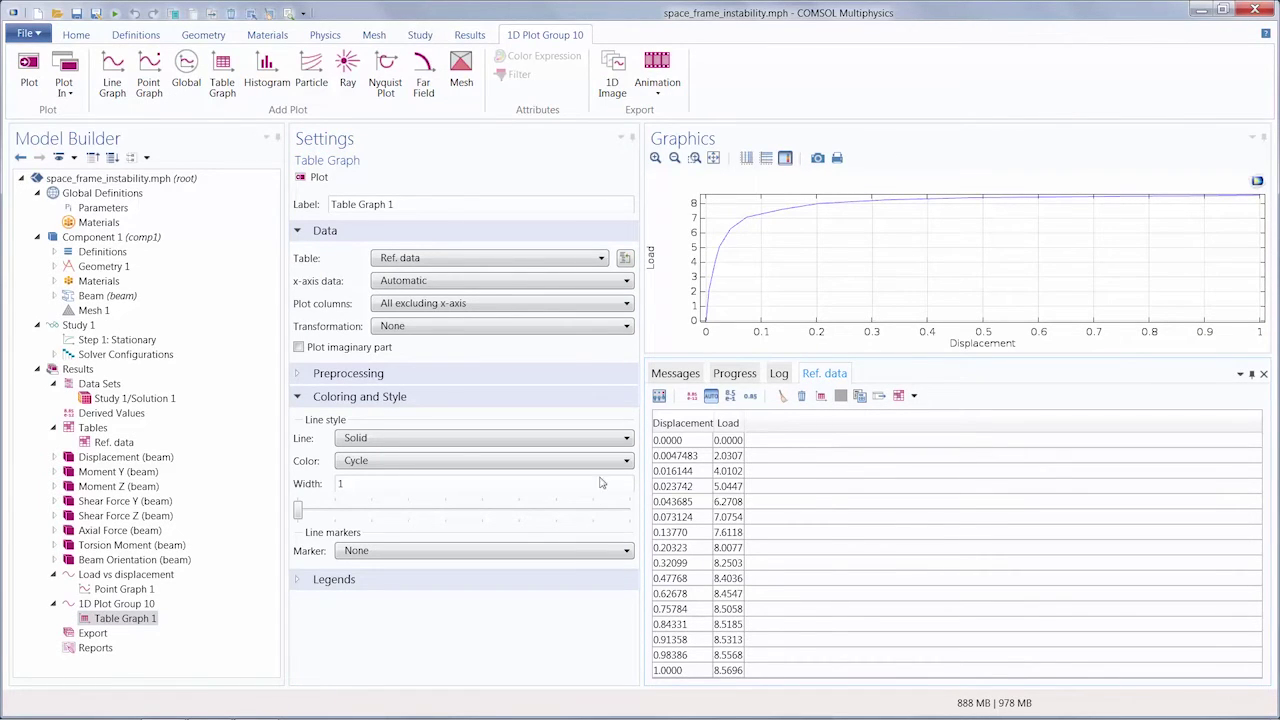
click(130, 618)
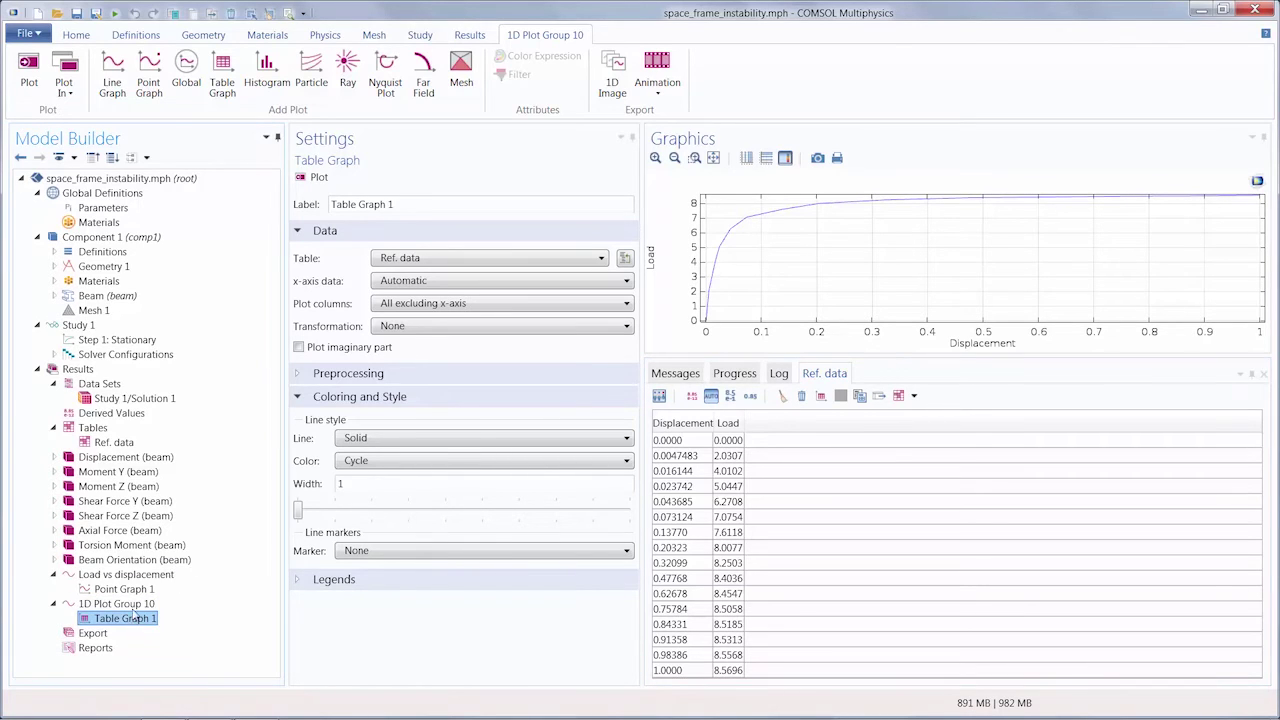
drag(133, 612, 130, 583)
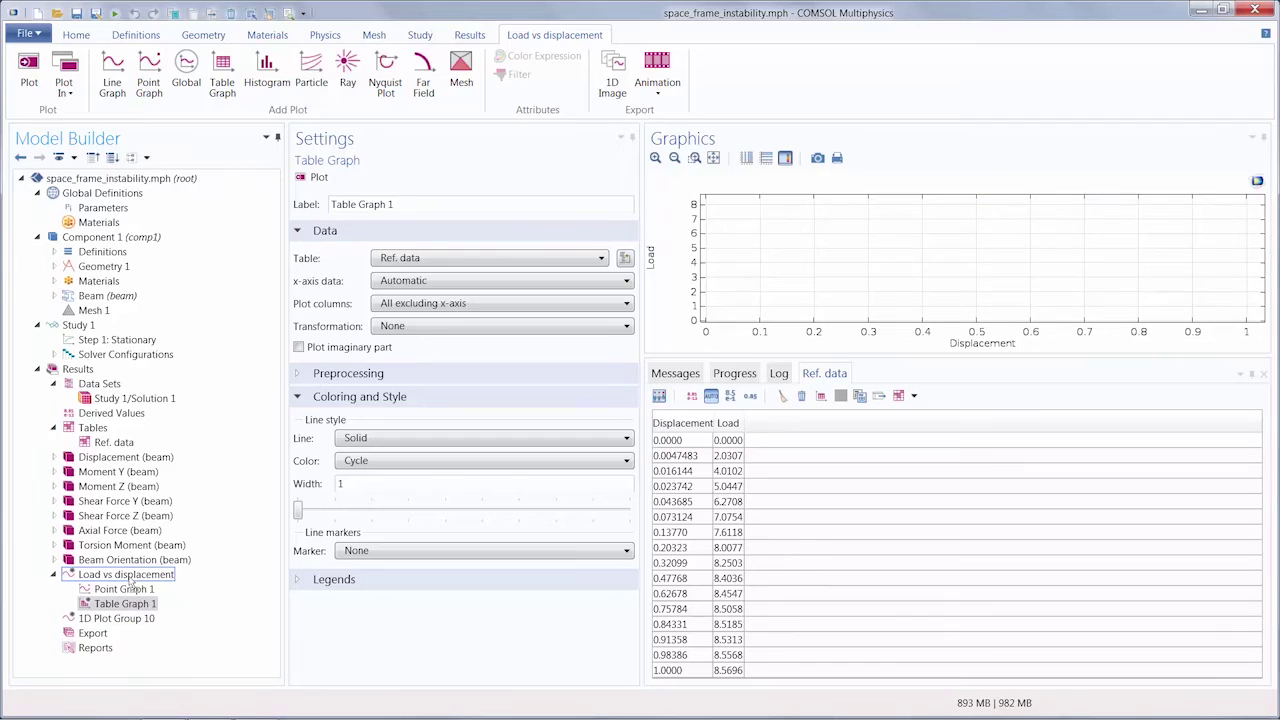
click(129, 576)
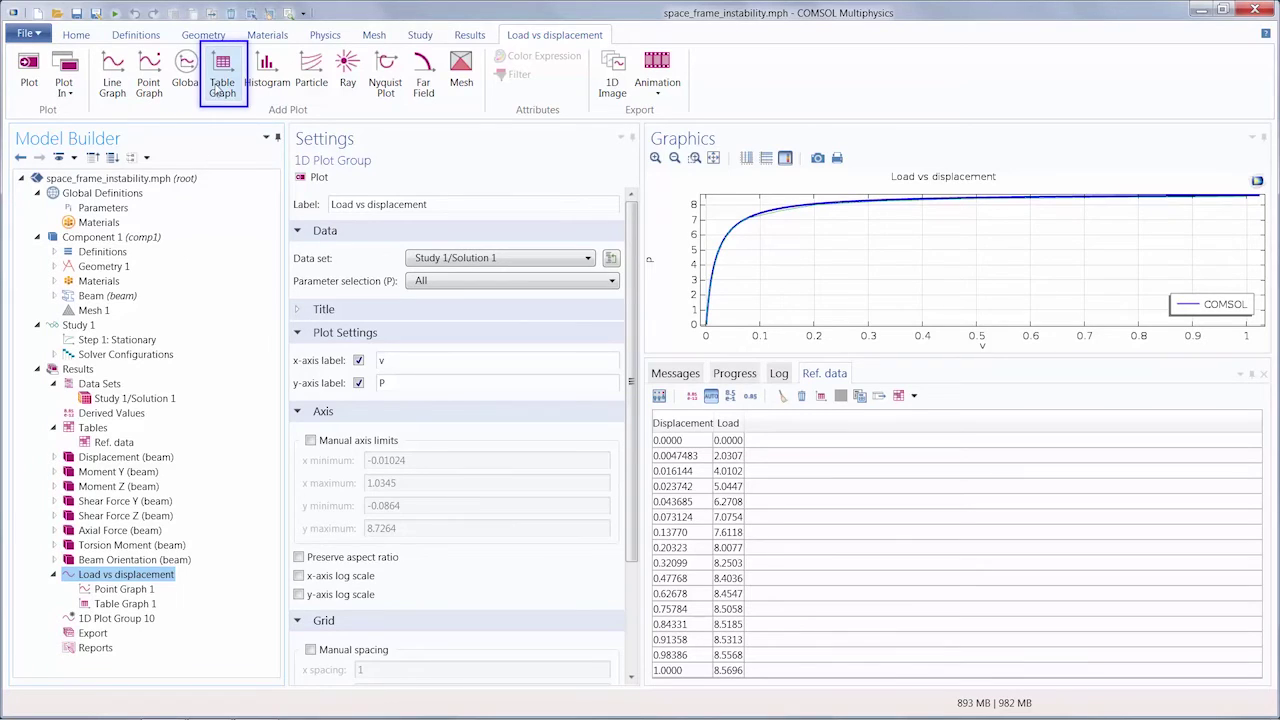
Step: Add a second table graph plotting the Ref. data table
click(222, 88)
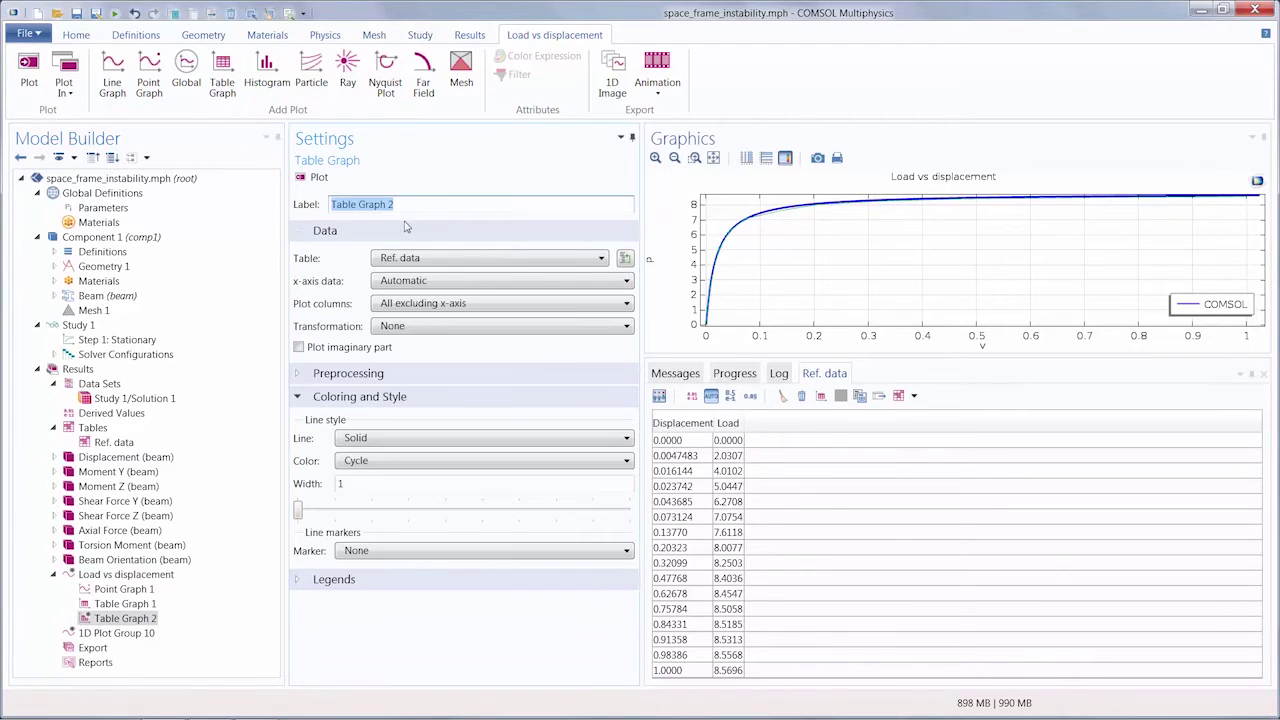
click(420, 256)
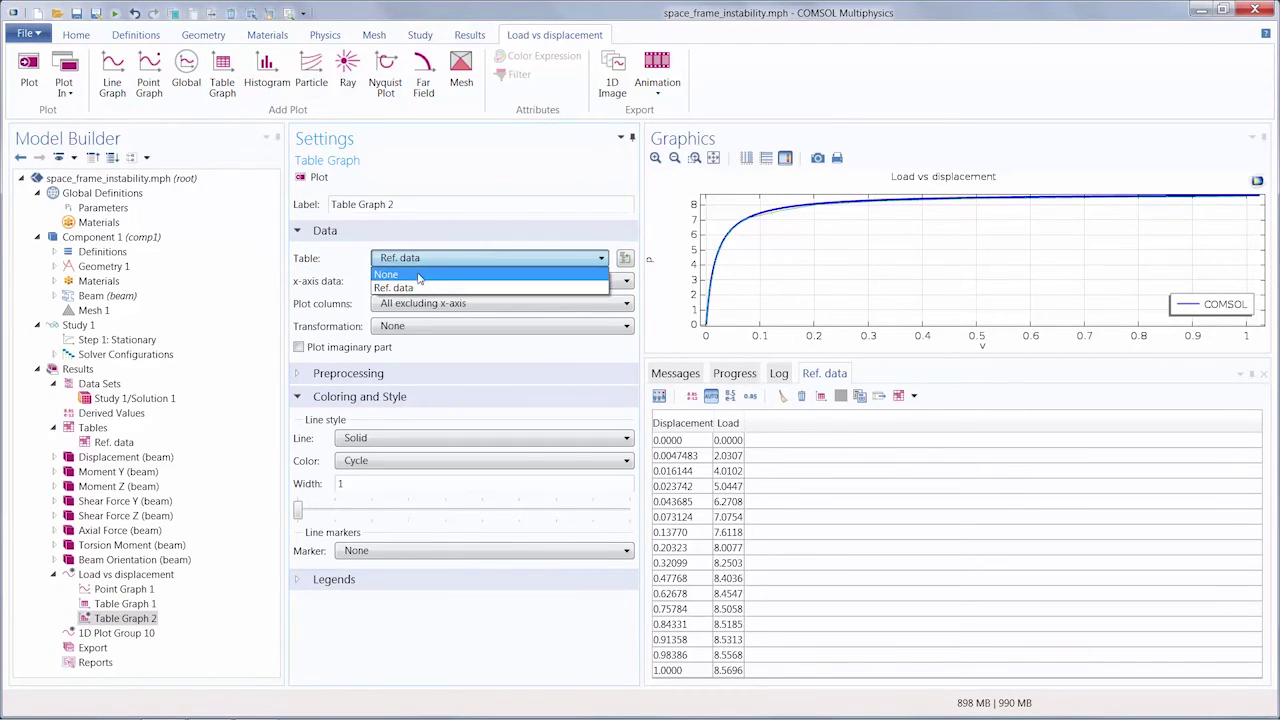
click(405, 289)
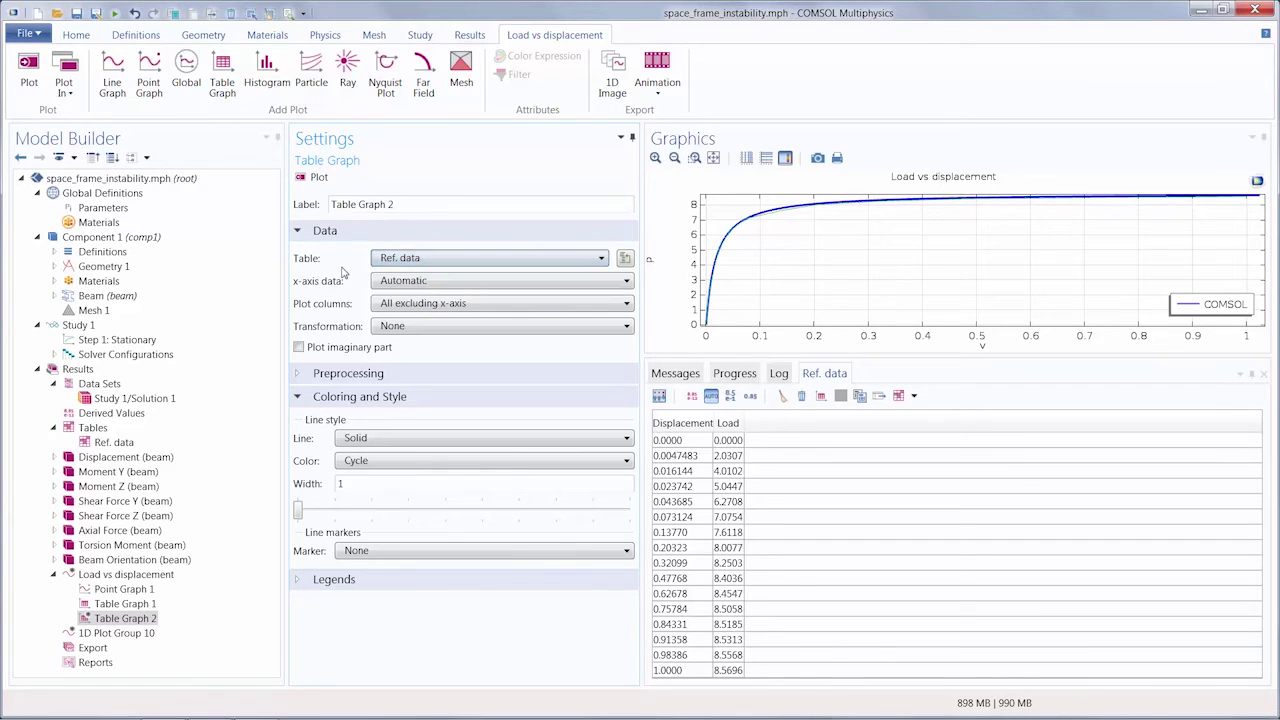
Step: Delete the extra Table Graph 2 and shrink the table panel to enlarge the graph
right_click(138, 618)
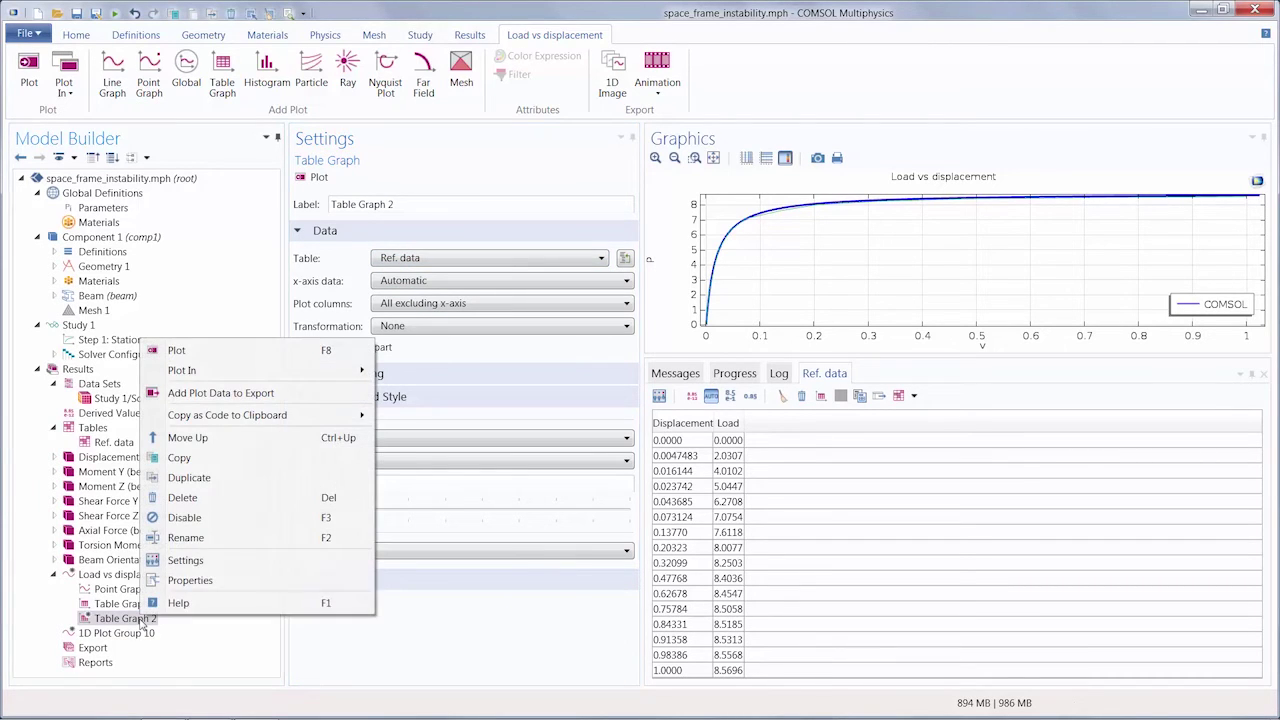
click(183, 497)
click(680, 427)
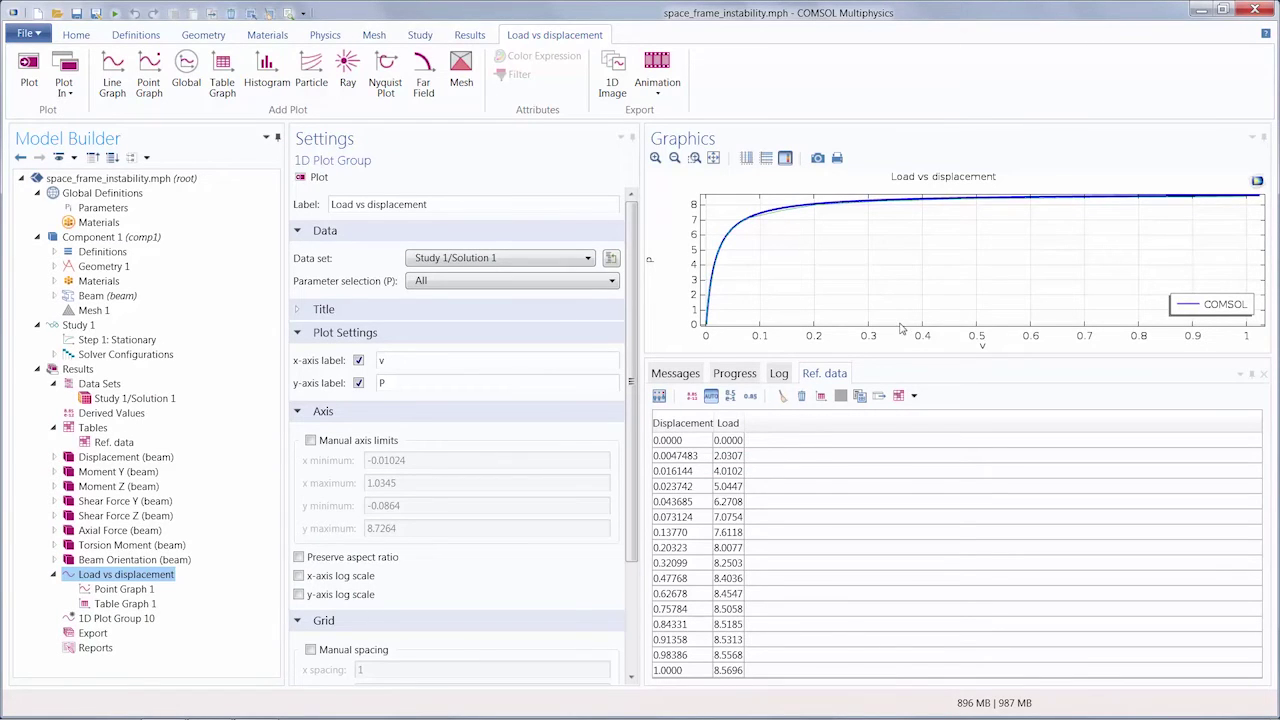
drag(903, 362, 904, 553)
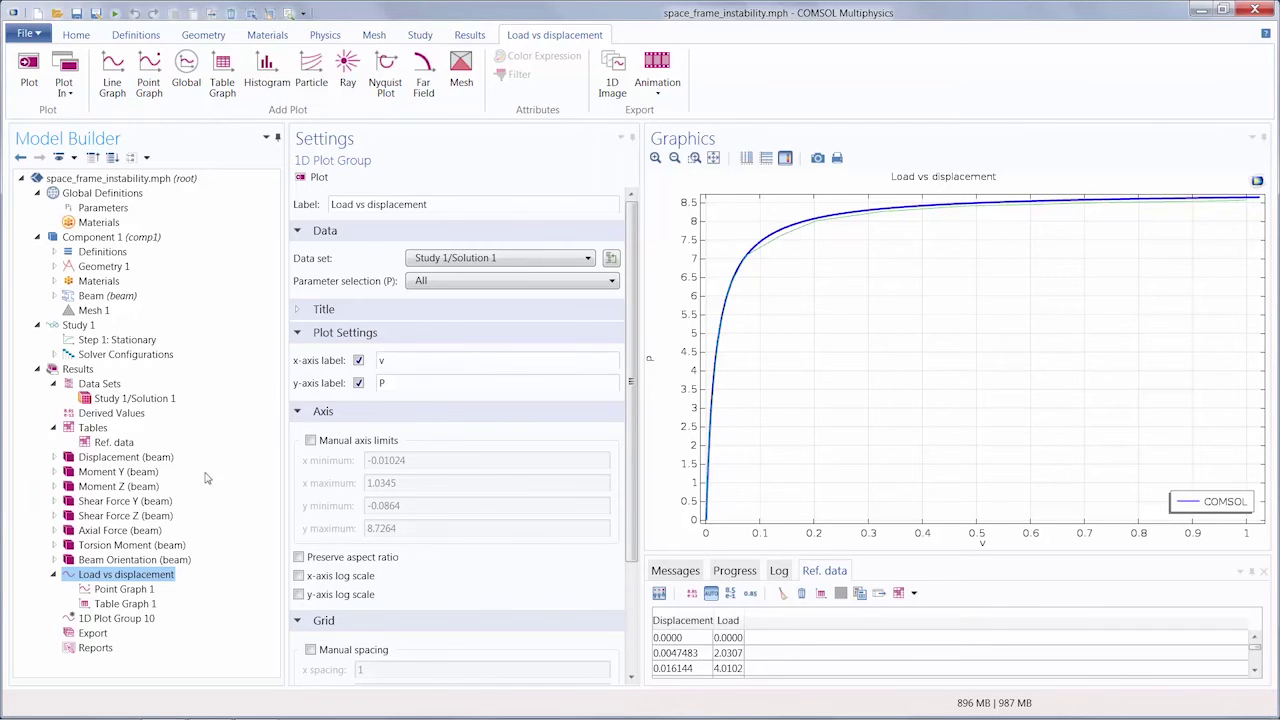
Step: Style Table Graph 1 with no line, width 3, and asterisk markers placed in data points
right_click(140, 604)
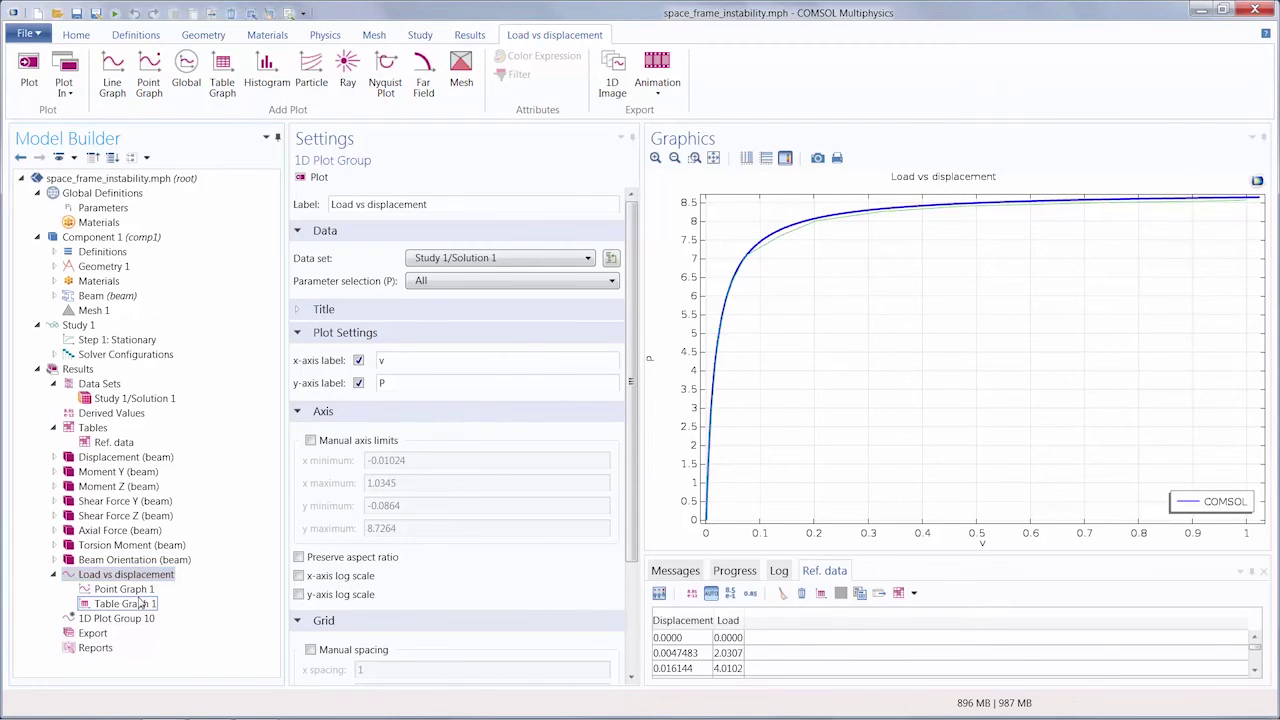
click(140, 604)
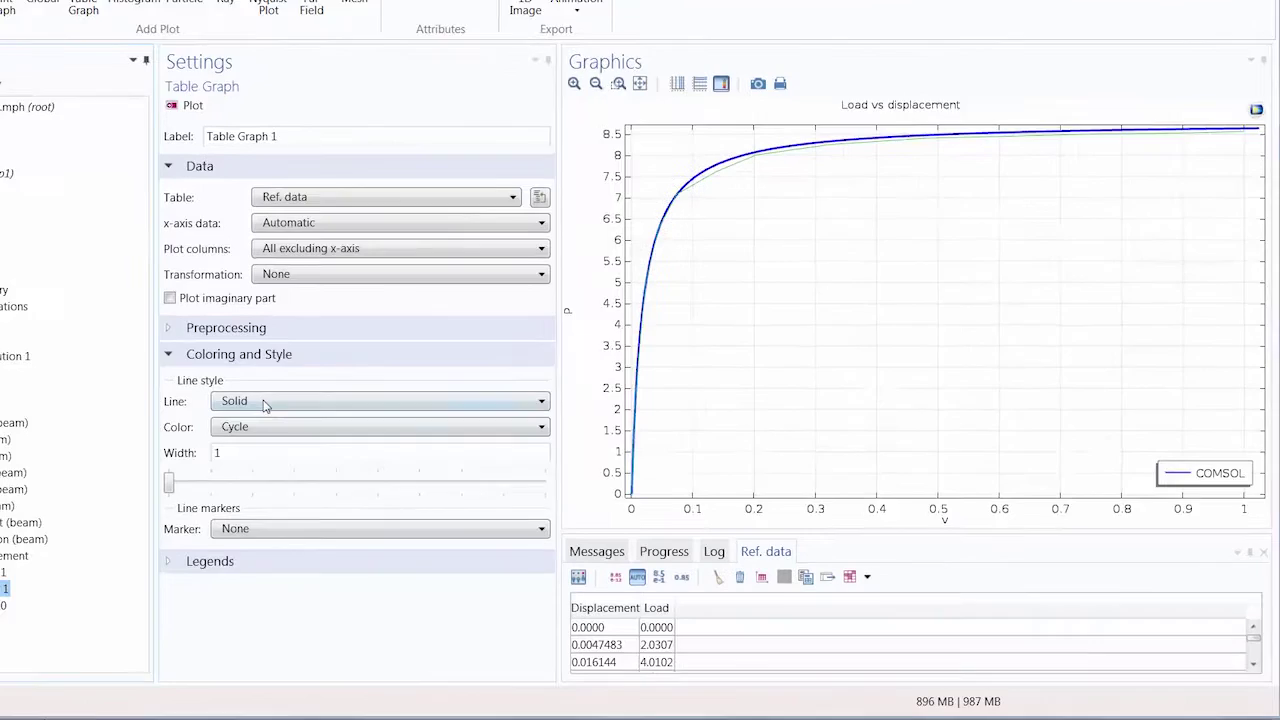
click(382, 437)
click(206, 403)
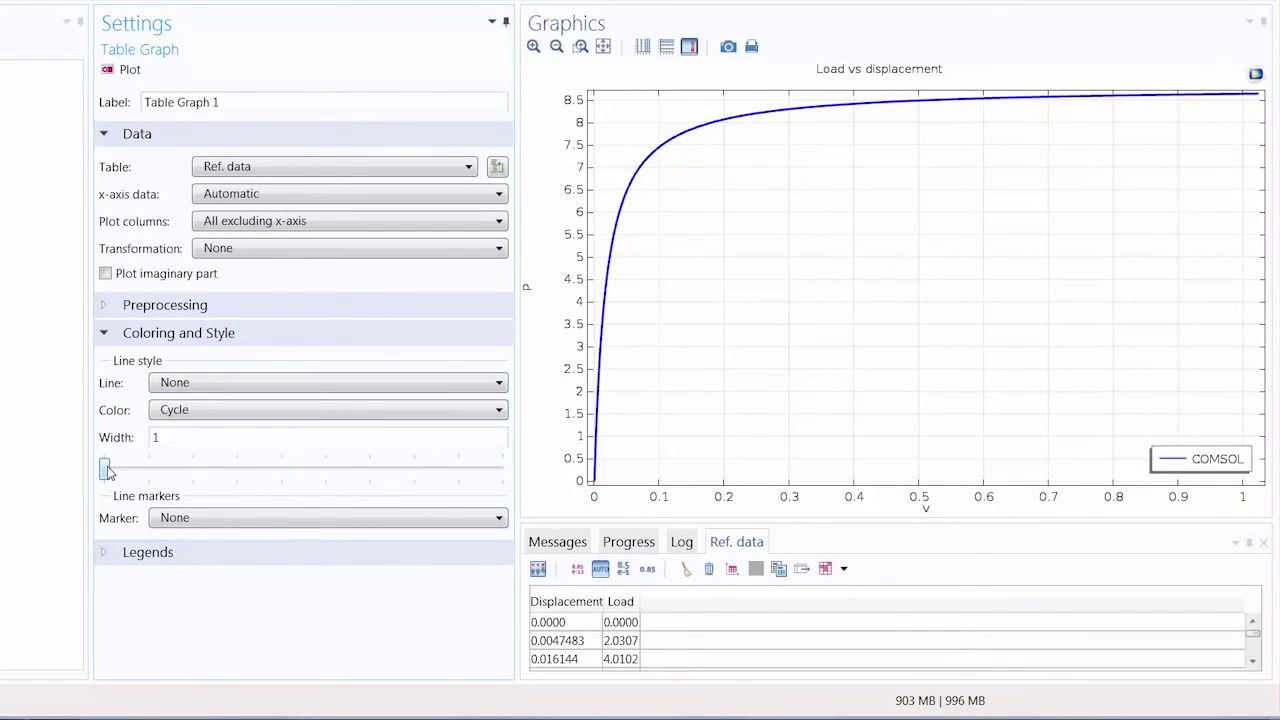
drag(105, 469, 179, 471)
click(180, 518)
click(176, 569)
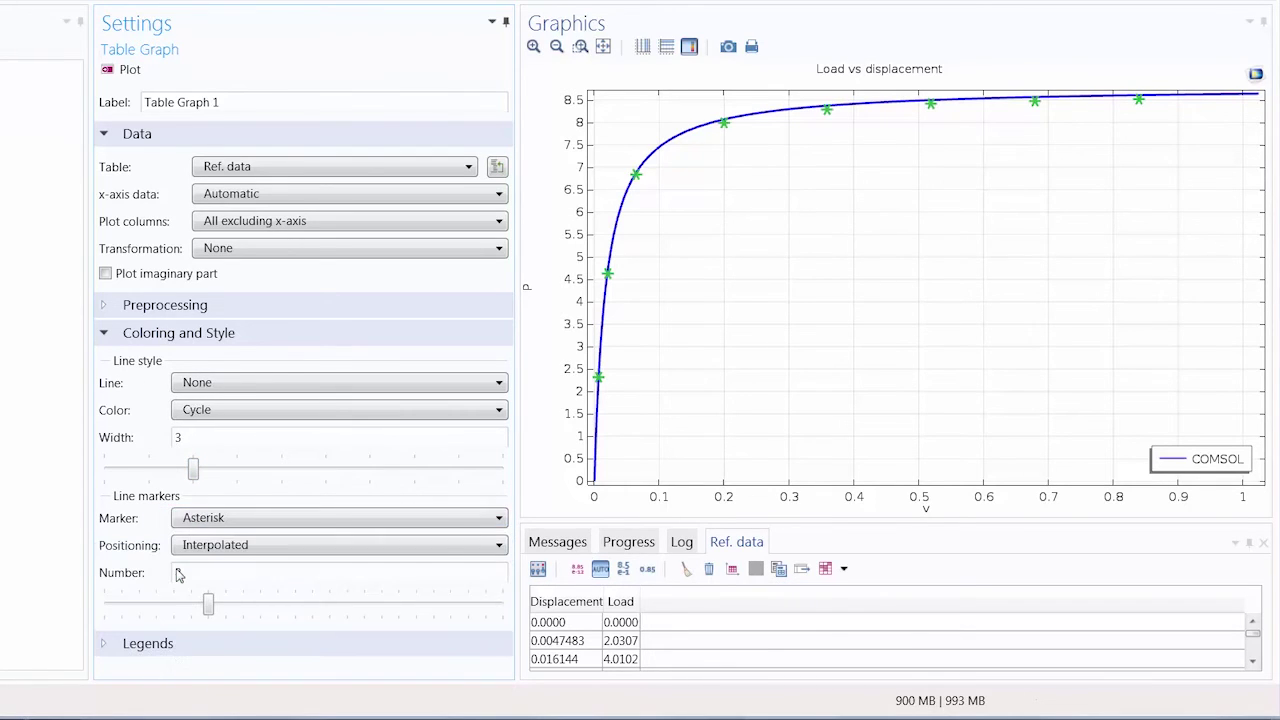
click(205, 547)
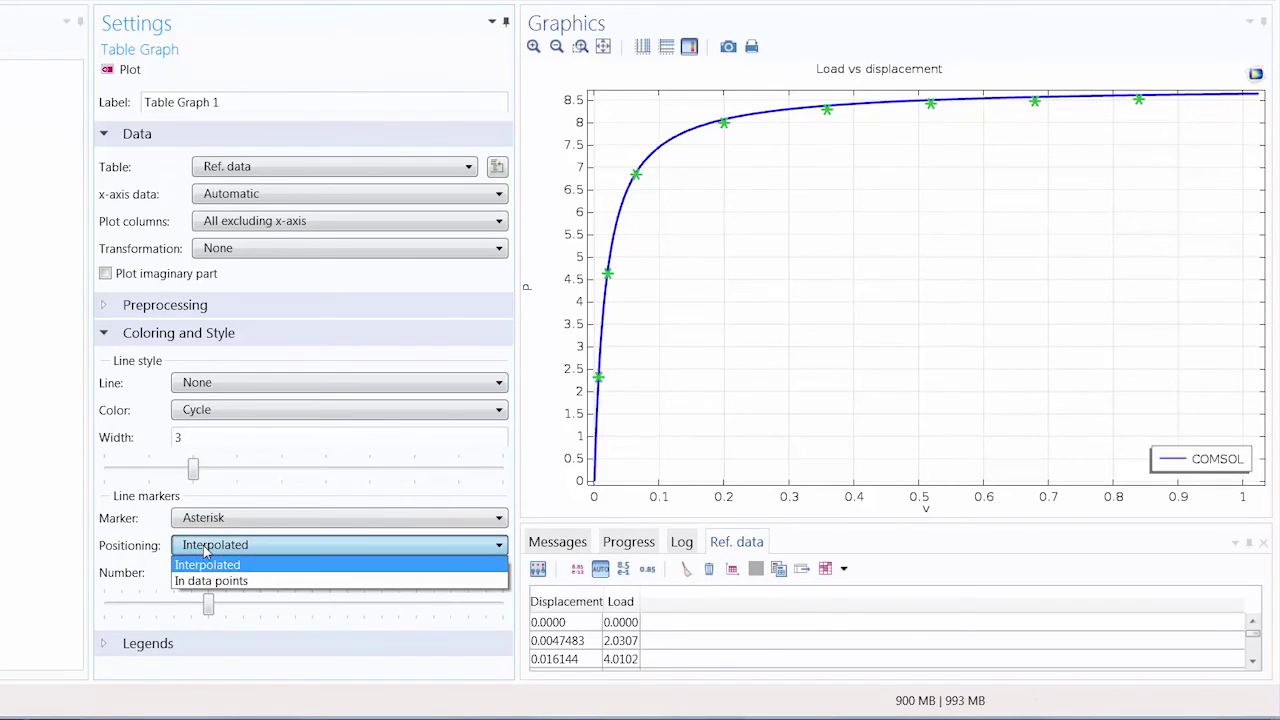
click(208, 581)
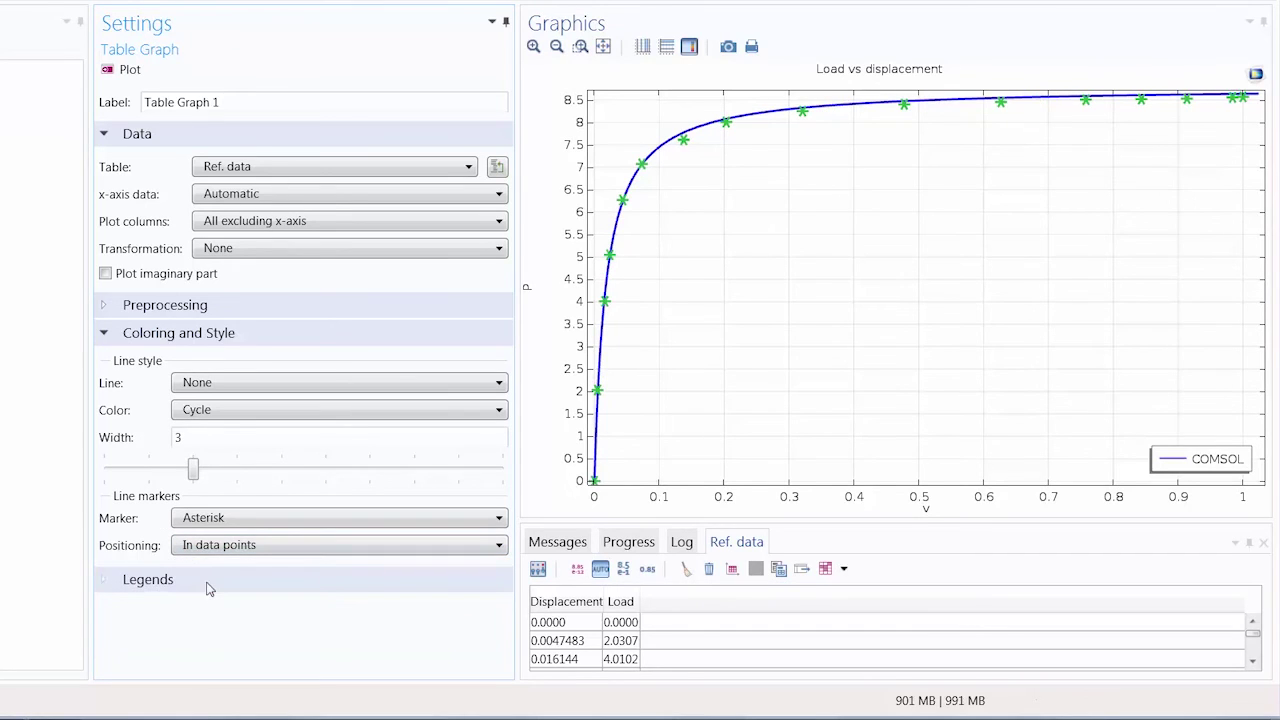
Step: Enable a manual legend and label the reference series 'Ref. data'
click(208, 587)
click(177, 611)
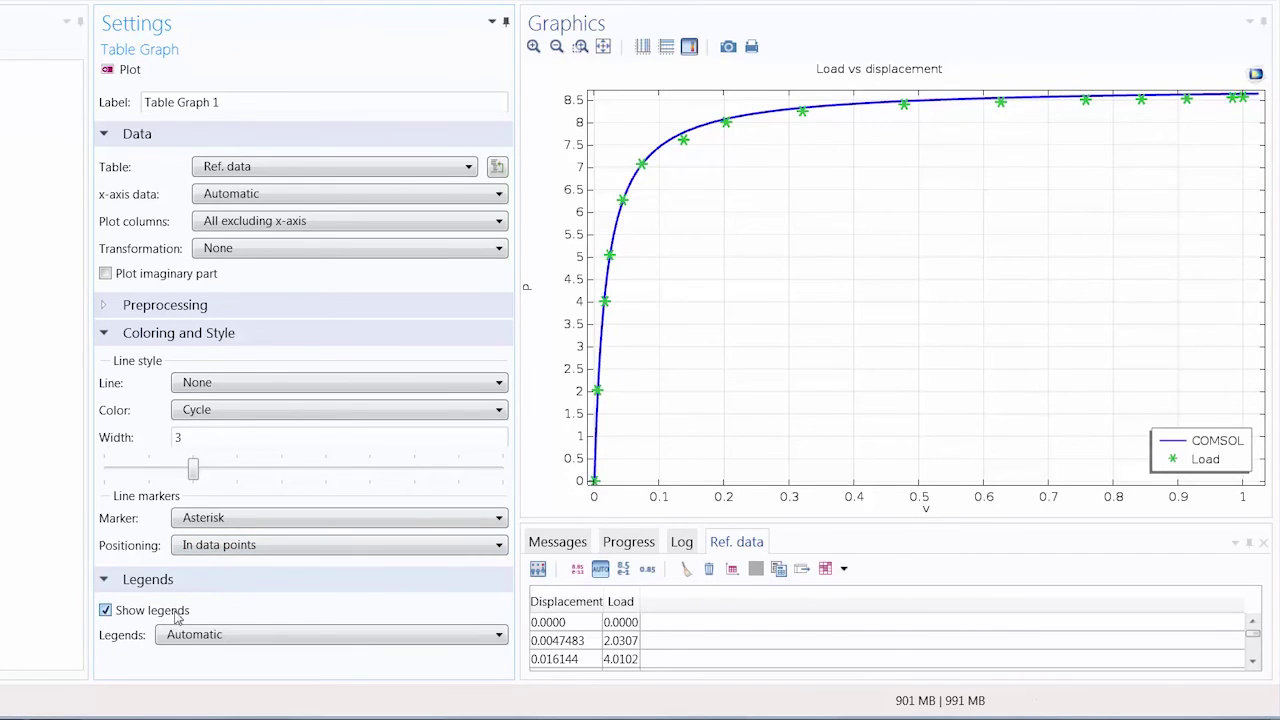
click(191, 636)
click(190, 670)
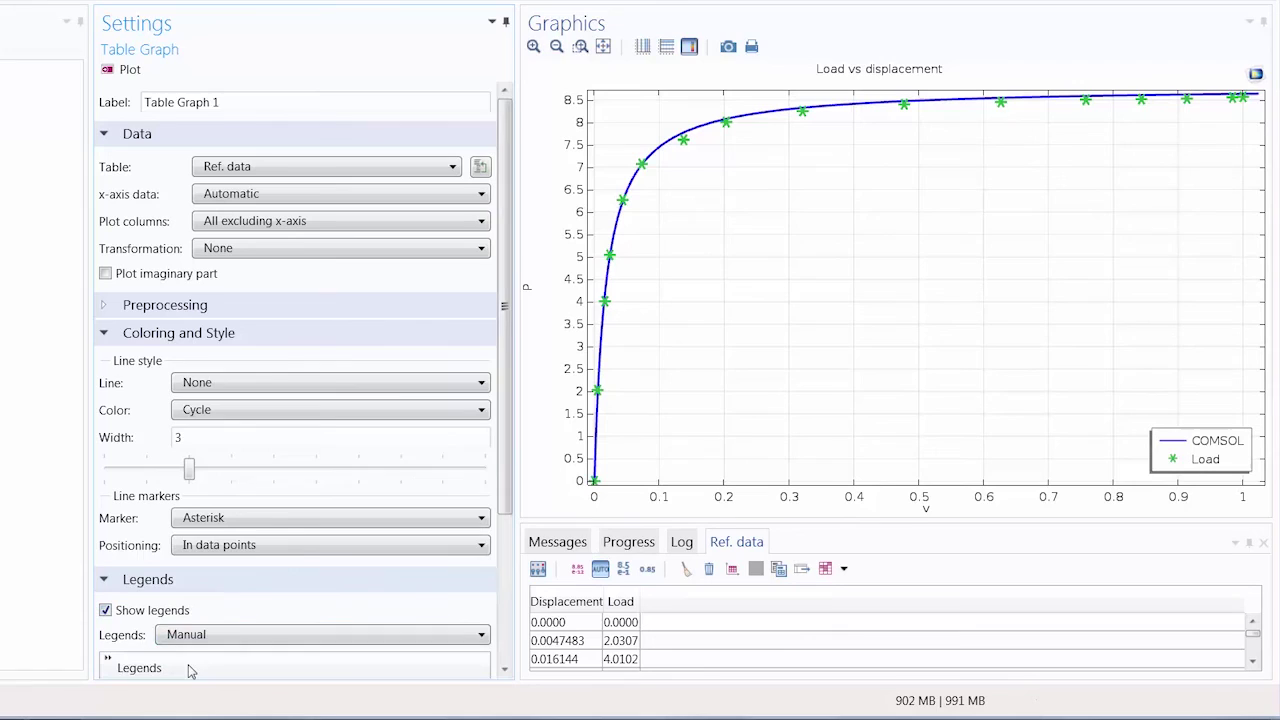
scroll(178, 664, down, 1)
double_click(157, 643)
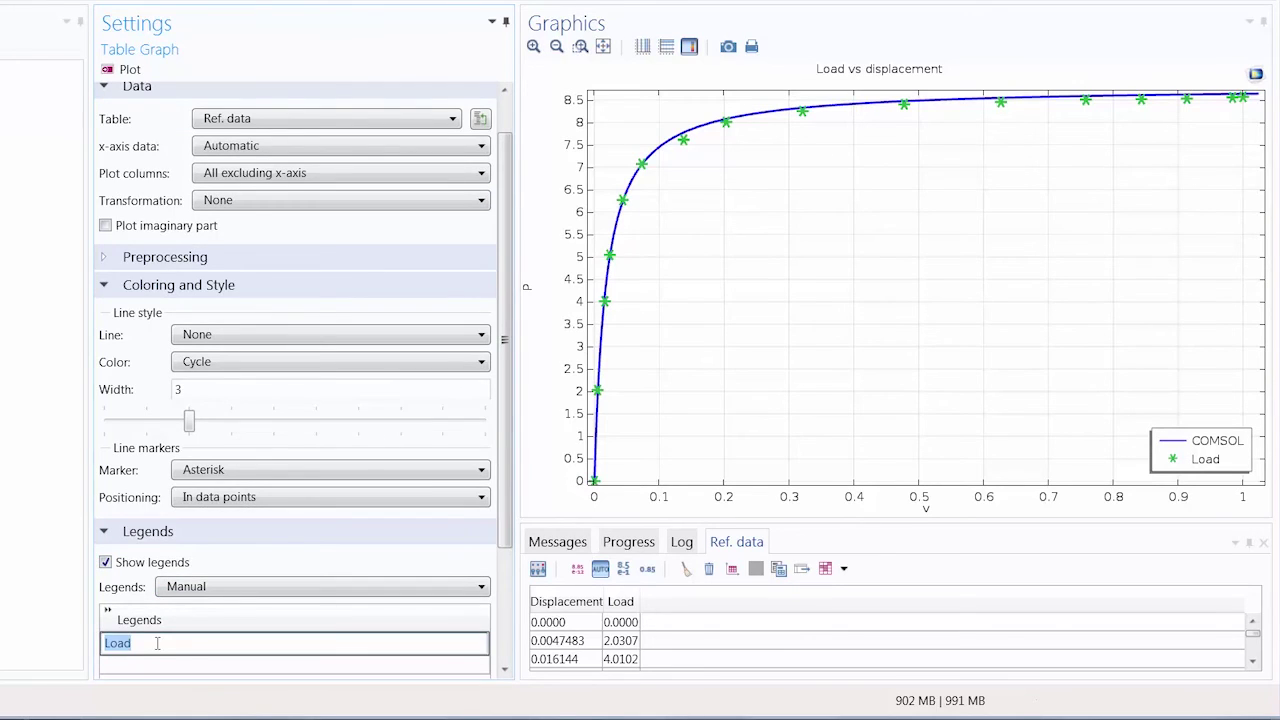
text(Ref. data)
key(Return)
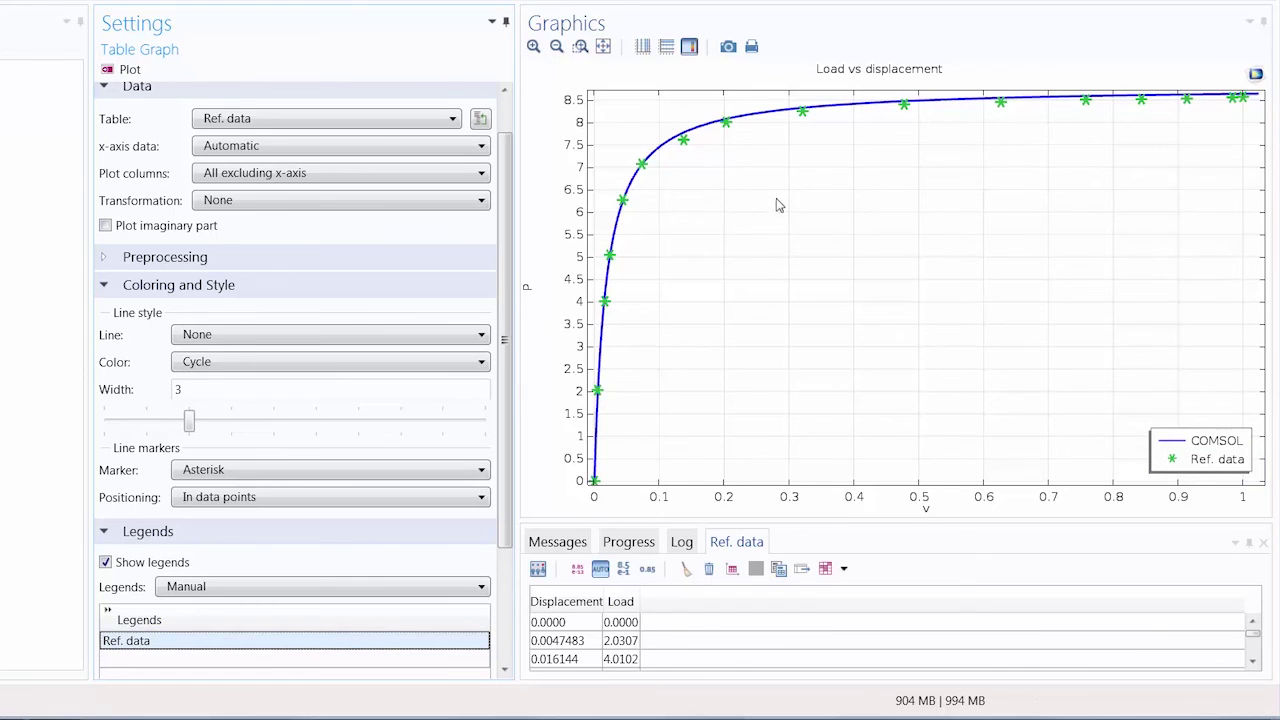
scroll(780, 209, up, 2)
drag(760, 149, 954, 200)
scroll(903, 171, down, 3)
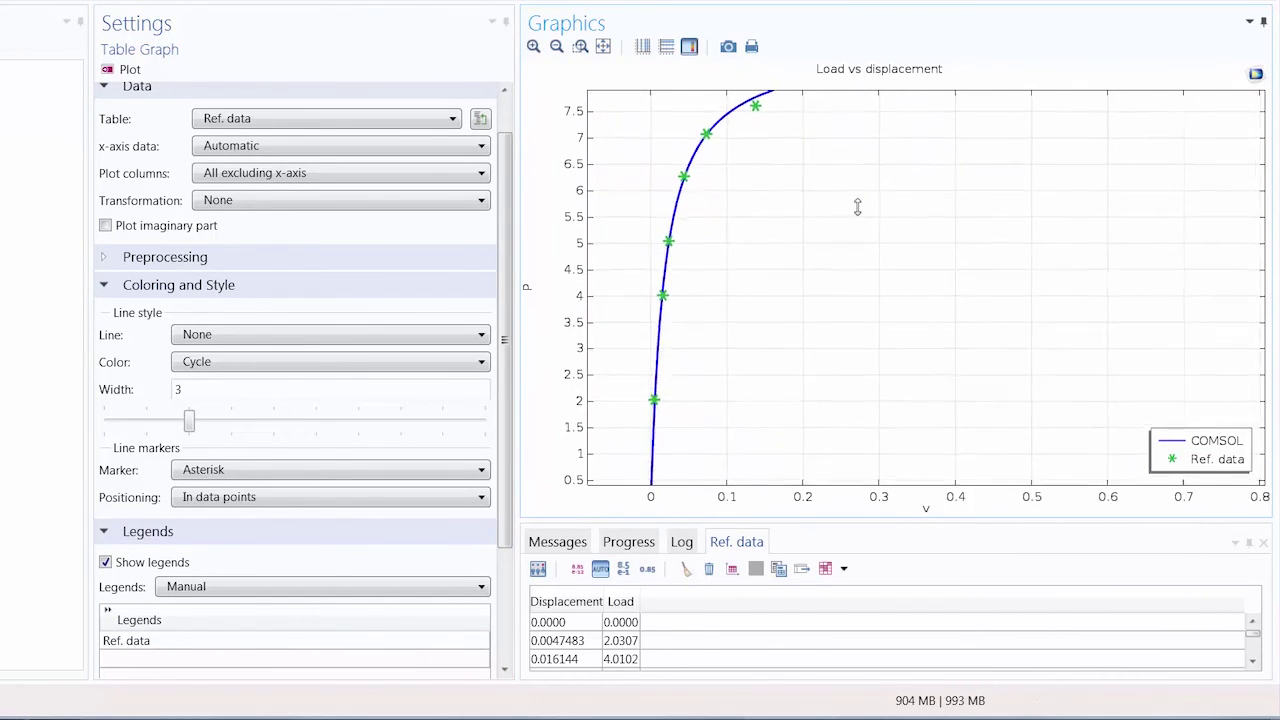
click(603, 47)
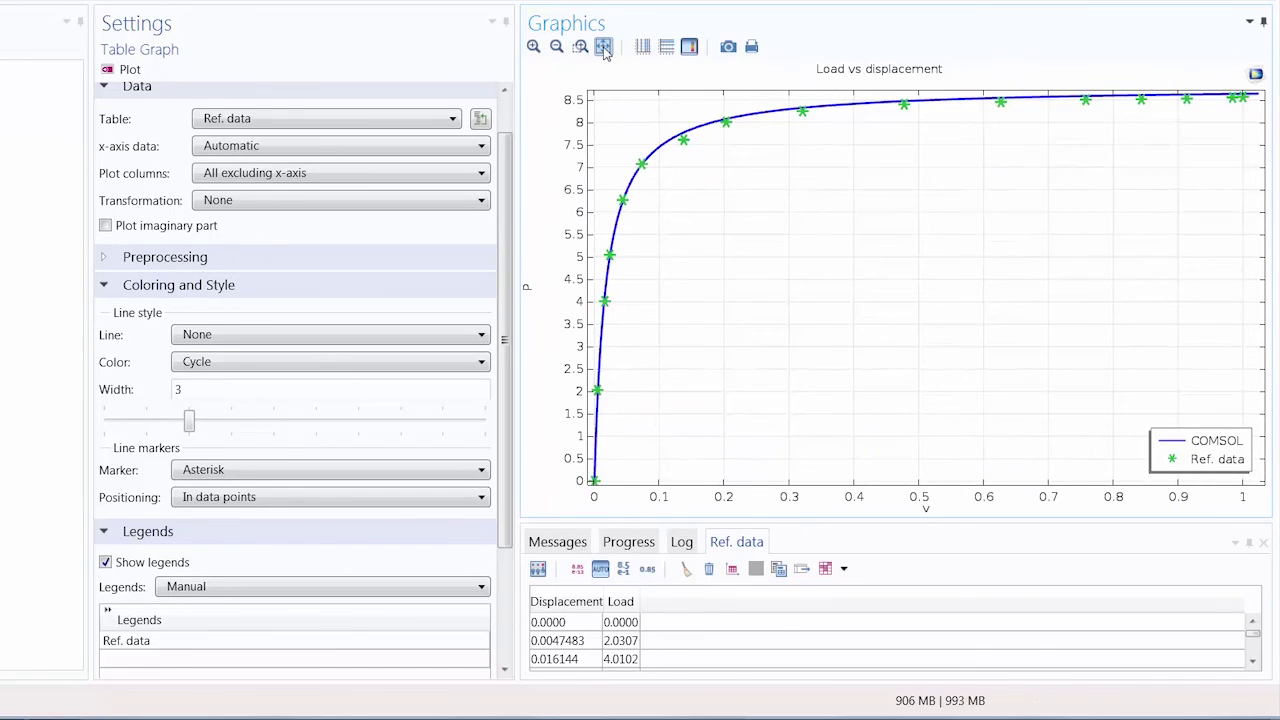